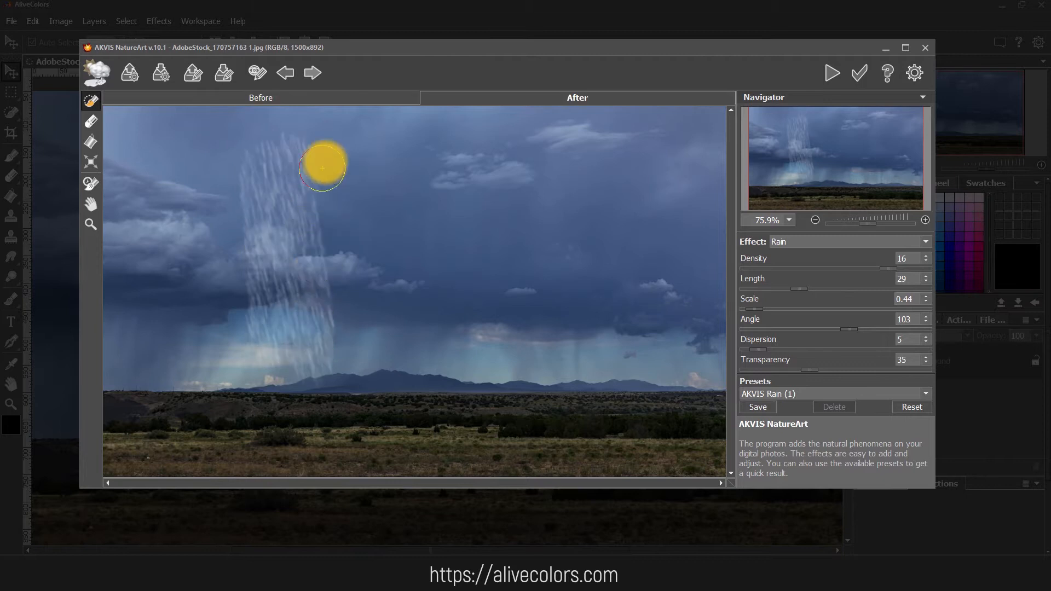
Fill the whole photo with rain using Density 14, Length 26, Scale 0.50, Angle 108, Dispersion 5 and Transparency 29.
click(91, 142)
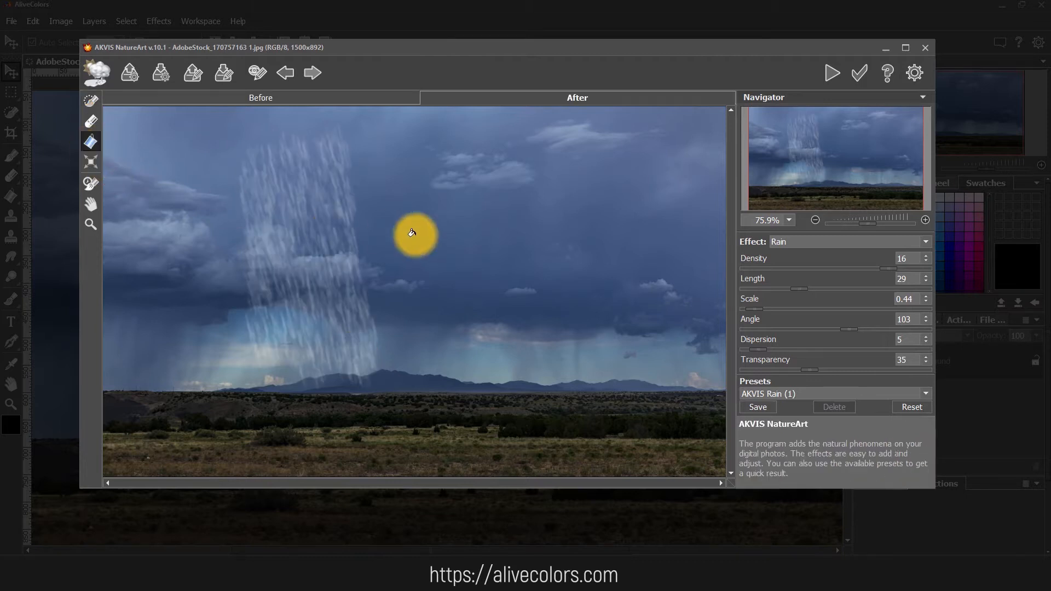
click(425, 235)
mouse_move(888, 268)
mouse_down()
mouse_move(764, 268)
mouse_move(872, 272)
mouse_up()
mouse_move(800, 289)
mouse_down()
mouse_move(853, 296)
mouse_move(793, 288)
mouse_move(805, 310)
mouse_move(757, 313)
mouse_up()
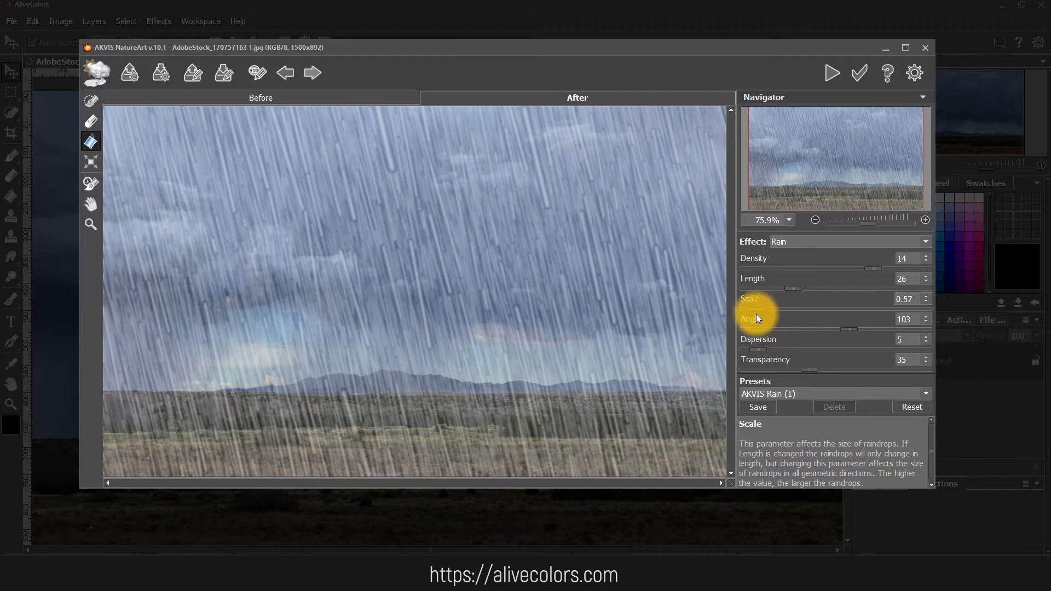
mouse_move(850, 326)
mouse_down()
mouse_move(782, 331)
mouse_move(853, 328)
mouse_up()
drag(759, 349, 800, 370)
Thin the rain over the sky and the ground with the History Brush, and apply the Rain effect to the photo.
click(91, 183)
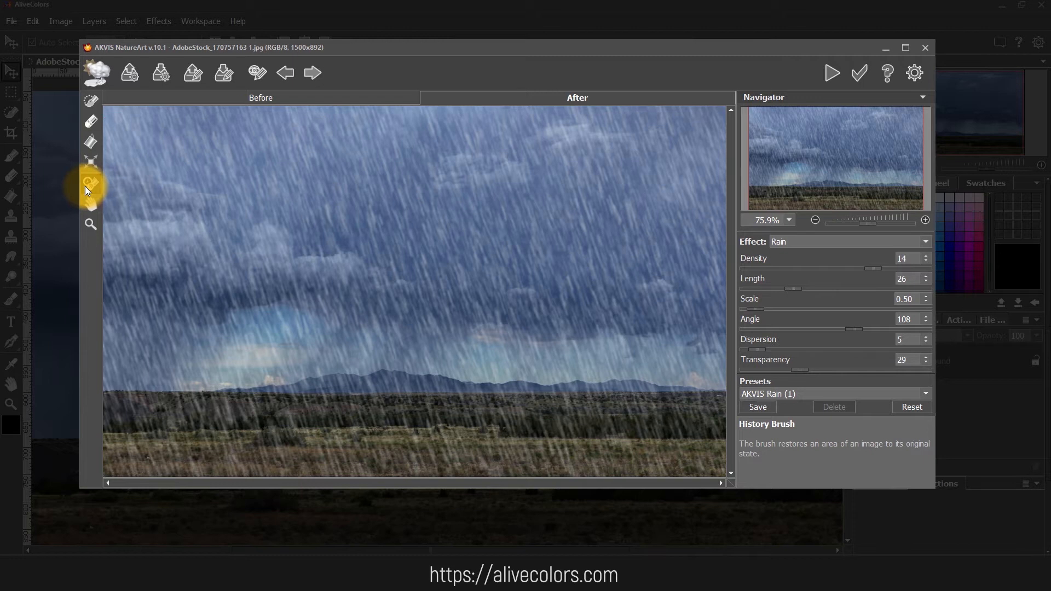
mouse_move(376, 223)
mouse_down()
mouse_move(408, 322)
mouse_move(326, 461)
mouse_up()
drag(211, 425, 426, 475)
mouse_move(476, 258)
mouse_down()
mouse_move(395, 123)
mouse_move(526, 104)
mouse_move(582, 369)
mouse_move(706, 352)
mouse_move(664, 26)
mouse_up()
click(857, 69)
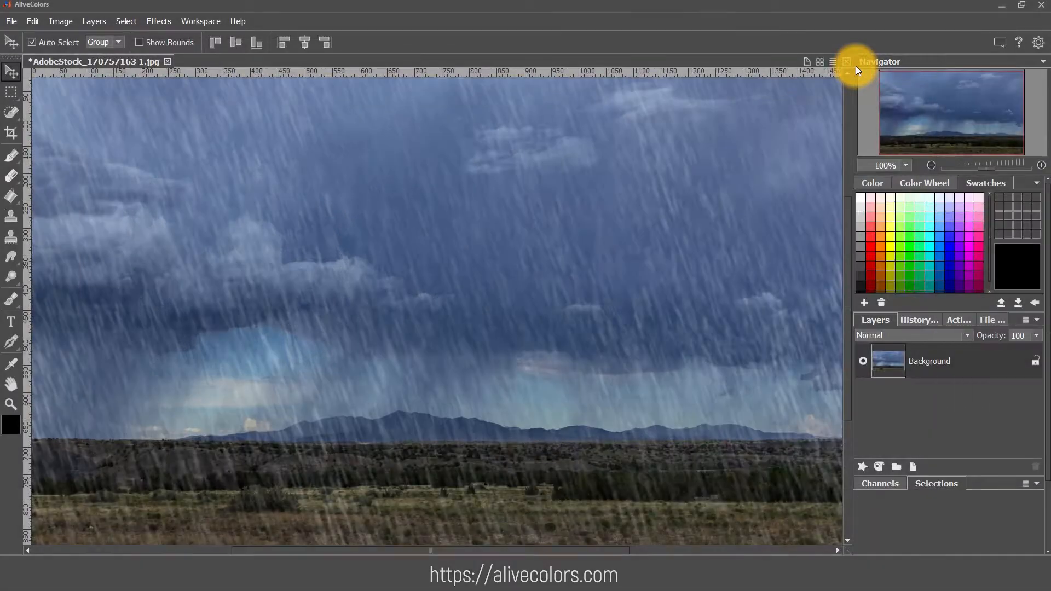
Choose the Sun effect for the meadow photo and place the sun in the sky between the raised hands.
click(796, 238)
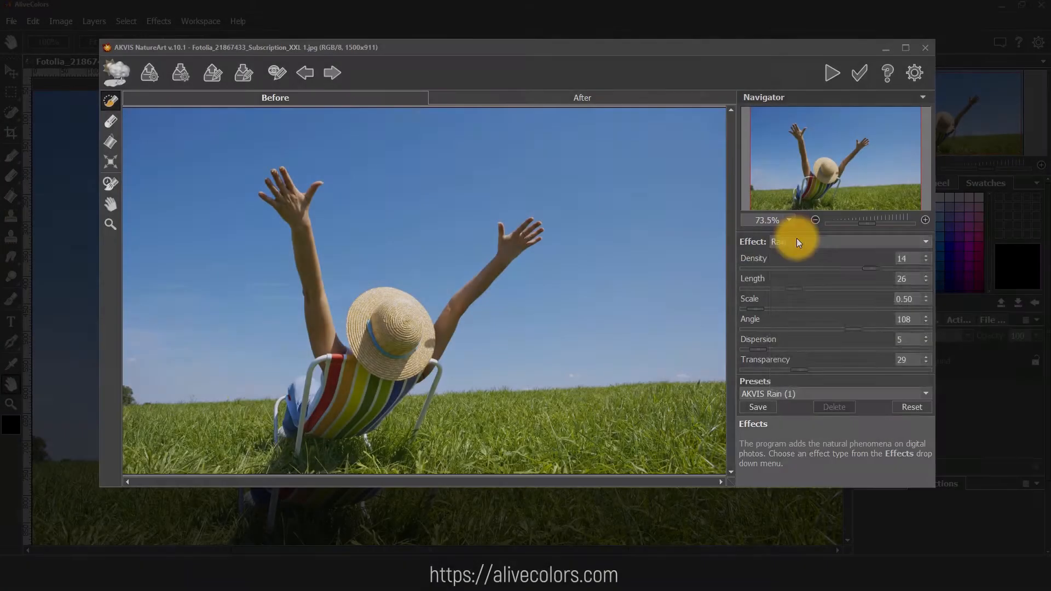
click(793, 258)
click(153, 106)
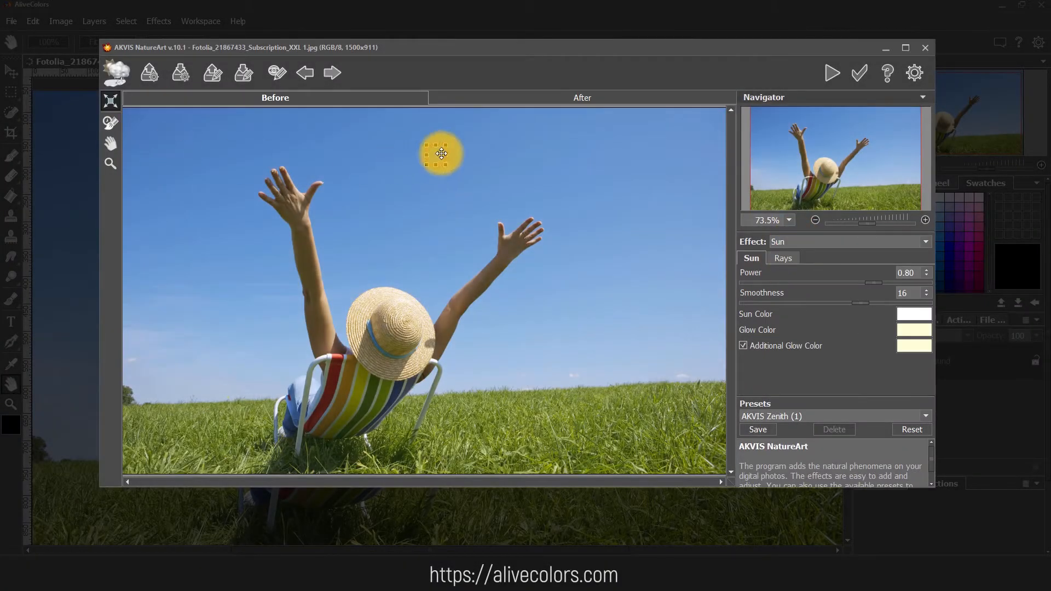
mouse_move(485, 152)
mouse_down()
mouse_move(496, 167)
mouse_move(483, 154)
mouse_move(498, 149)
mouse_up()
drag(497, 149, 486, 161)
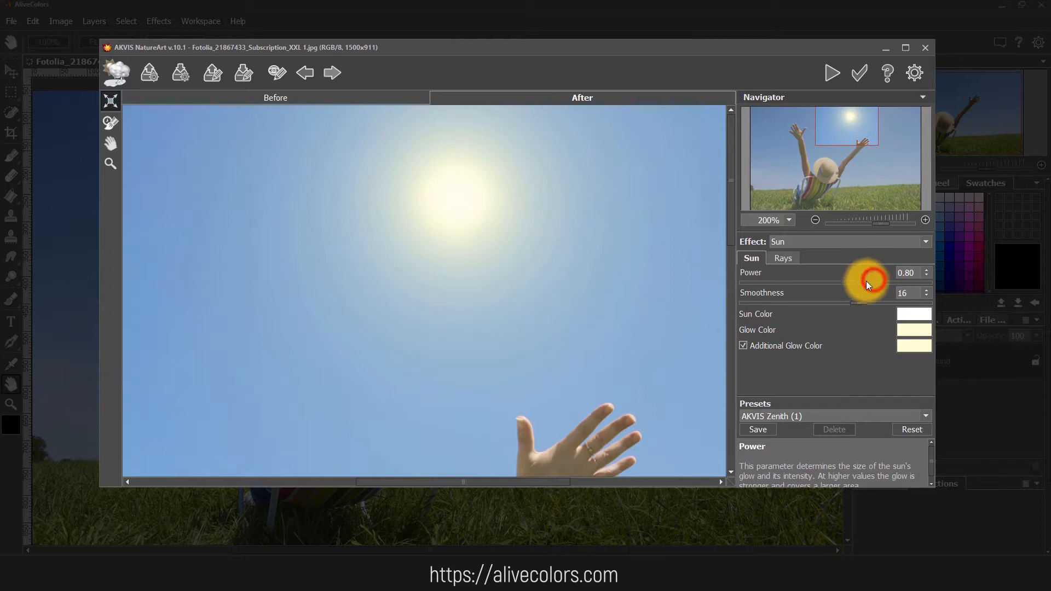
Set the sun's Power to 0.78 and its Smoothness to 19.
drag(866, 281, 881, 303)
click(771, 304)
click(861, 282)
Try a pale yellow sun color, a white glow color and the pink #ffcaca as additional glow color.
click(902, 314)
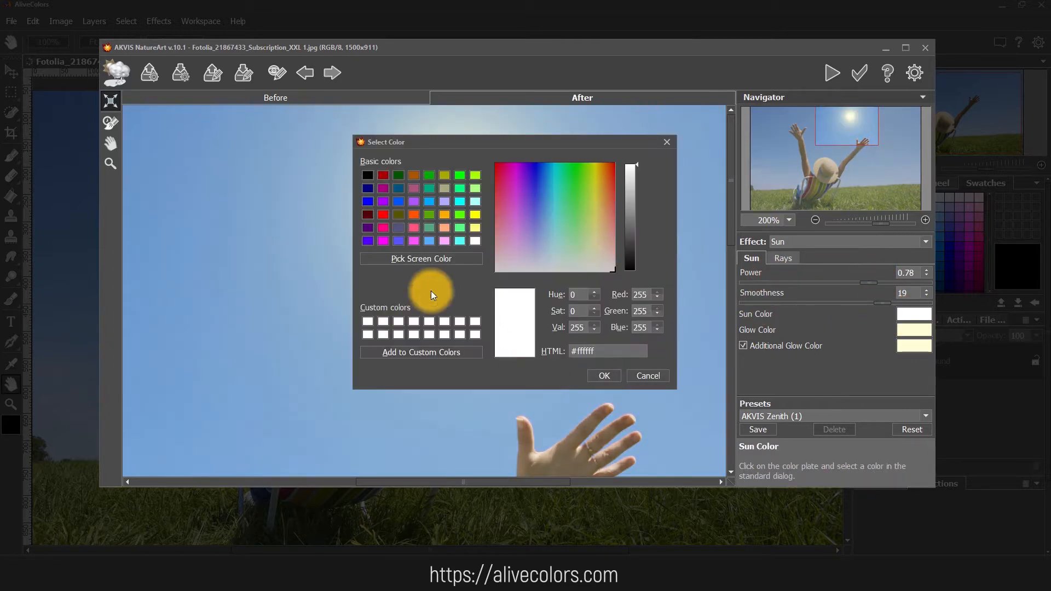
click(604, 375)
click(913, 330)
click(594, 270)
click(605, 375)
click(913, 345)
click(613, 241)
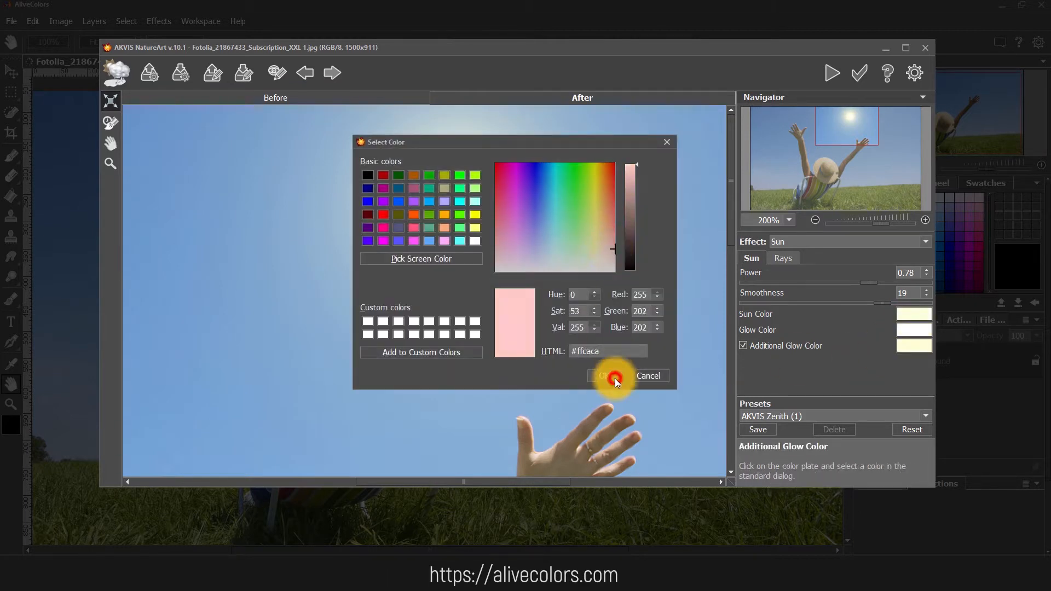
click(605, 376)
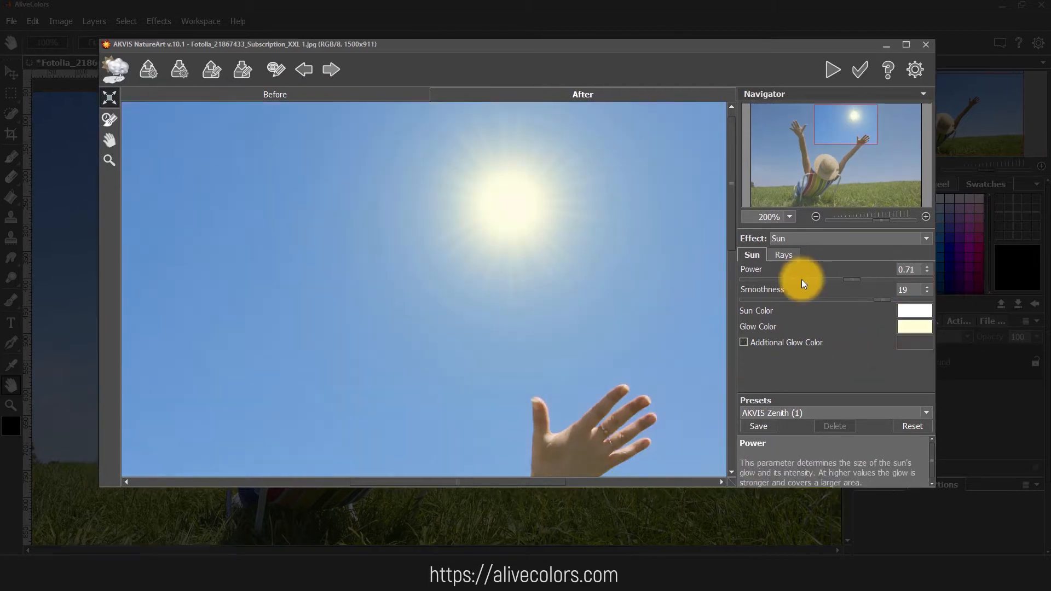
Lower the sun's Power to about 0.57 and enable Random Distribution for its rays.
click(807, 282)
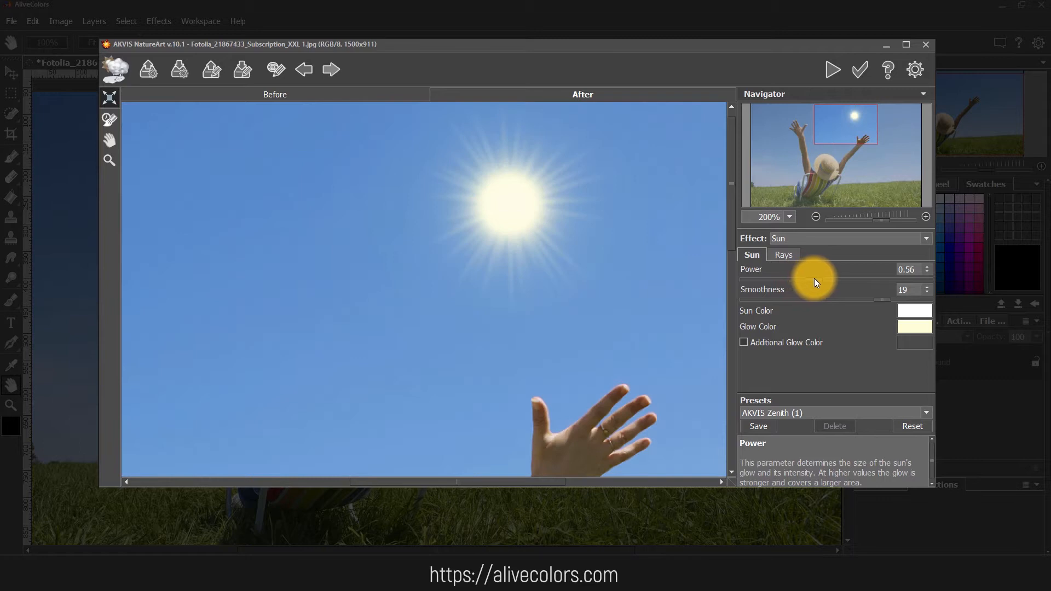
click(785, 256)
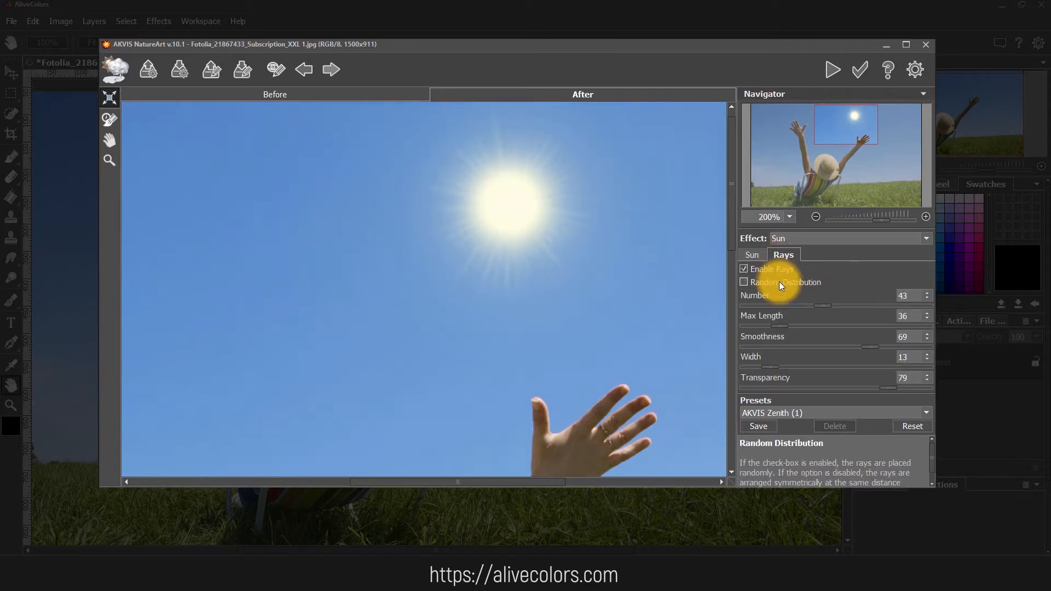
click(781, 284)
Set the rays to Number 56, Max Length 9, Smoothness 65, Width 15 and Transparency 88, and apply the Sun effect.
drag(876, 310, 779, 326)
mouse_move(870, 346)
mouse_down()
mouse_move(795, 347)
mouse_move(899, 347)
mouse_move(858, 347)
mouse_up()
mouse_move(779, 370)
mouse_down()
mouse_move(840, 369)
mouse_move(772, 364)
mouse_up()
drag(888, 387, 876, 388)
drag(778, 326, 758, 326)
double_click(115, 141)
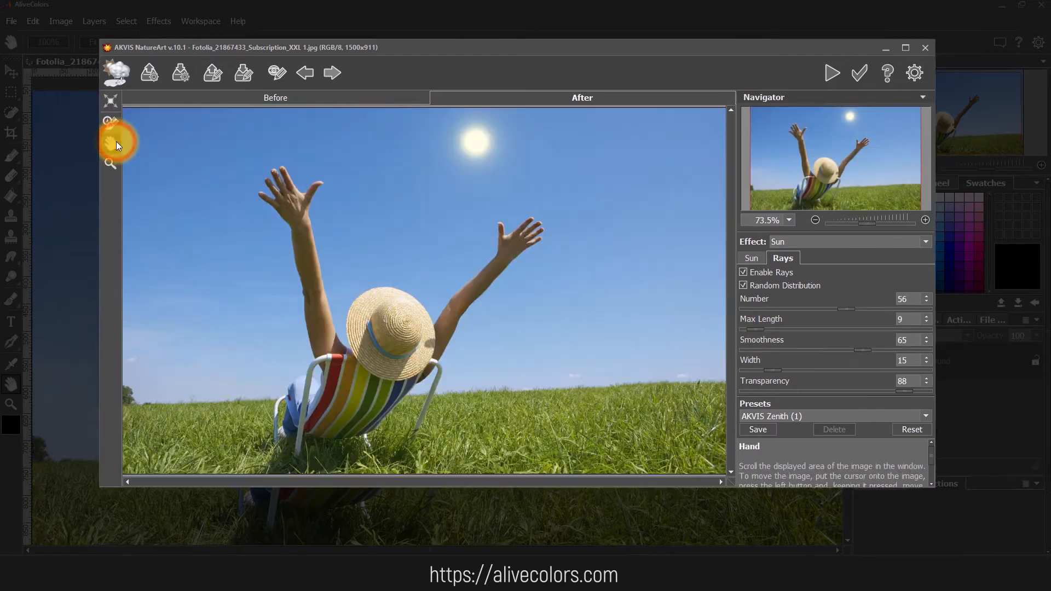
click(858, 69)
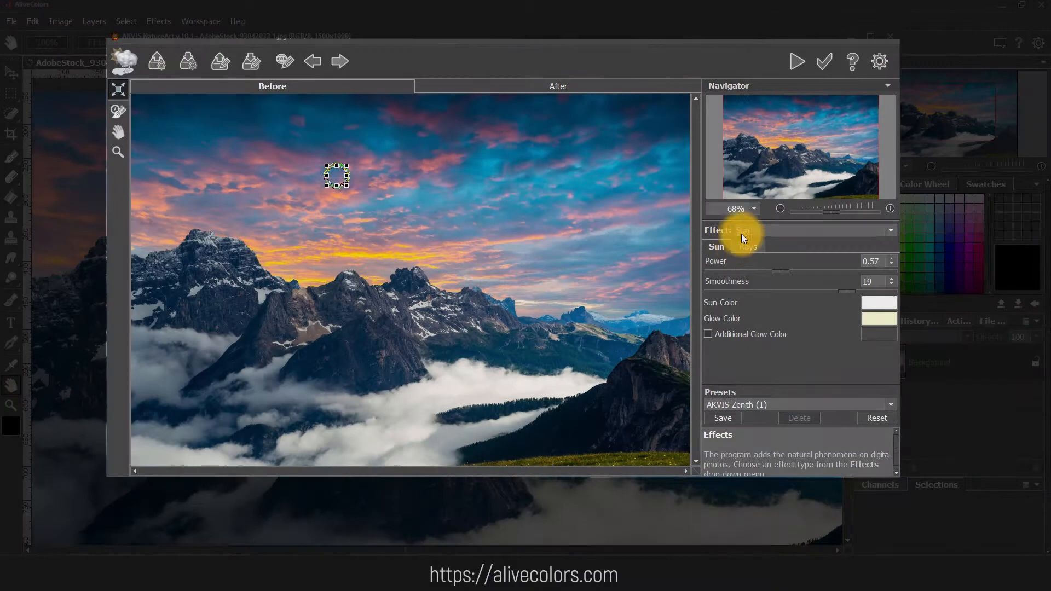
Choose the Water effect for the mountain photo and set the waterline at the foot of the mountains.
click(741, 234)
click(756, 247)
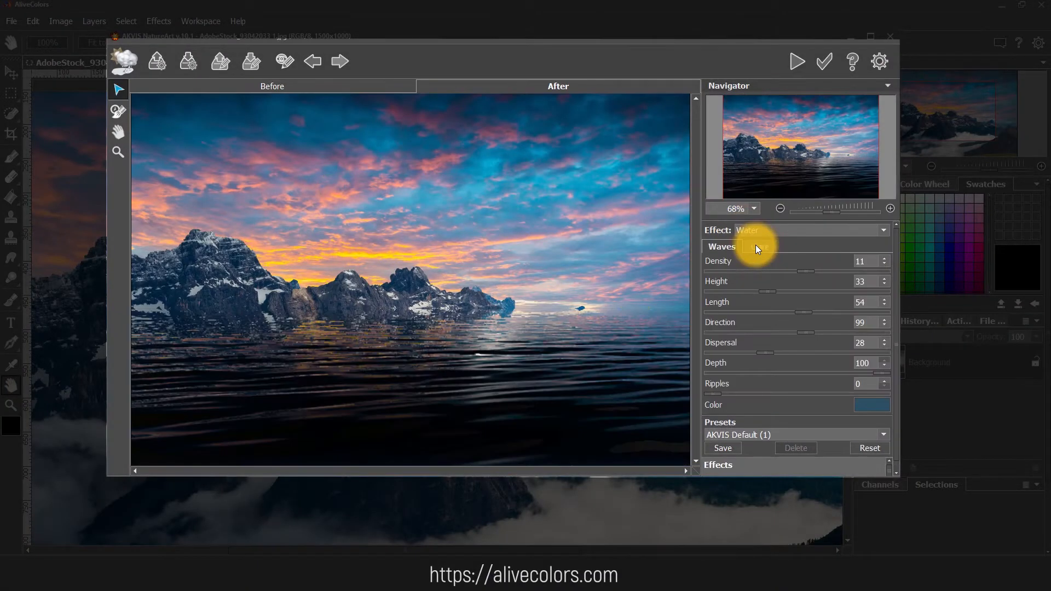
mouse_move(314, 319)
mouse_down()
mouse_move(314, 259)
mouse_move(313, 318)
mouse_up()
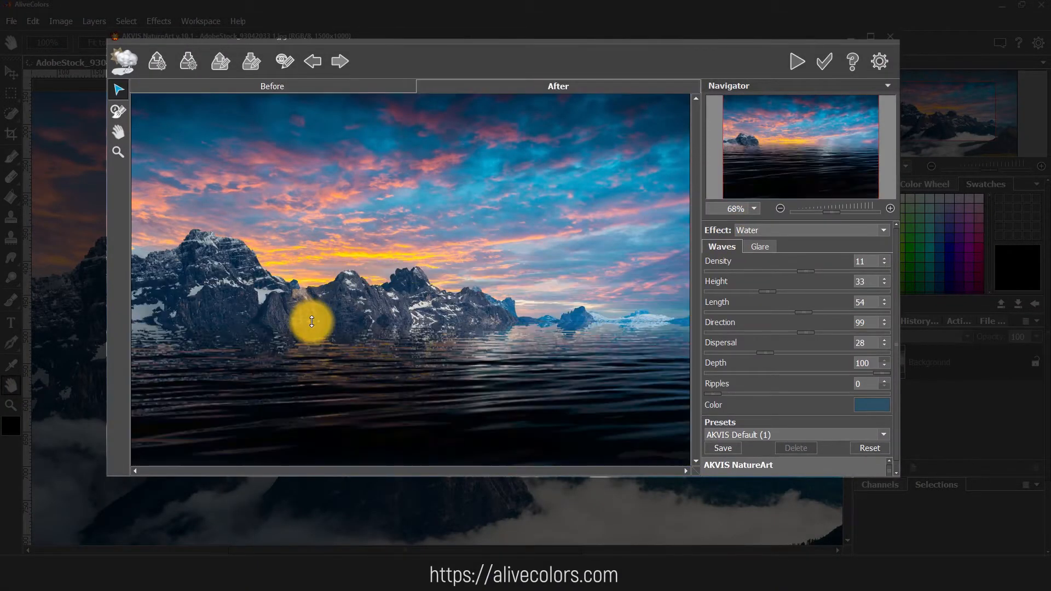
Set the waves to Density 11, Height 14, Length 58, Direction 103, Dispersal 34, Depth 100 and Ripples 10.
drag(724, 271, 777, 353)
mouse_move(881, 373)
mouse_down()
mouse_move(720, 373)
mouse_move(881, 374)
mouse_up()
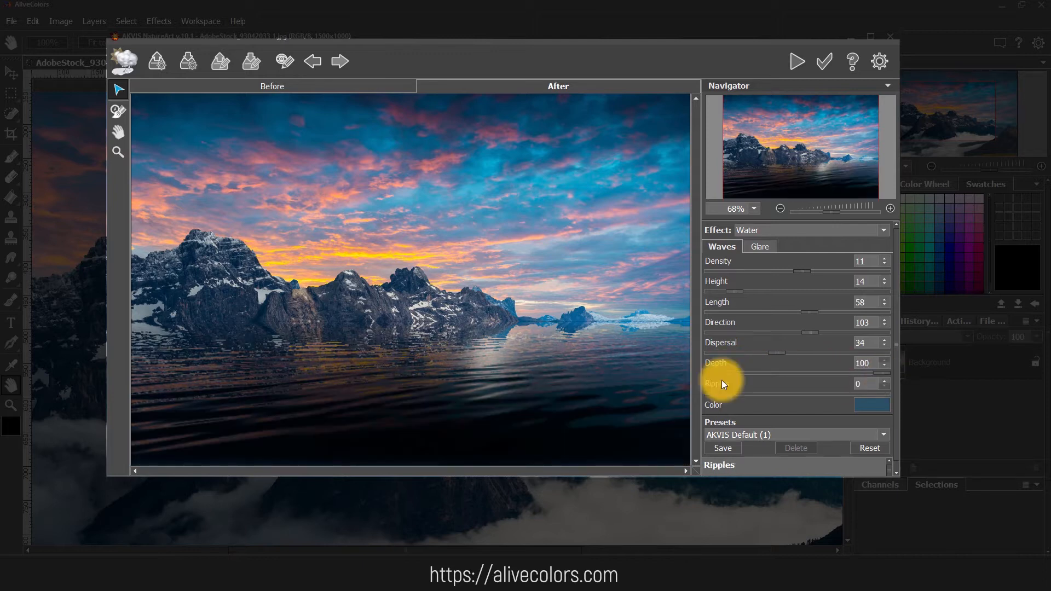
mouse_move(742, 395)
mouse_down()
mouse_move(770, 395)
mouse_move(730, 395)
mouse_up()
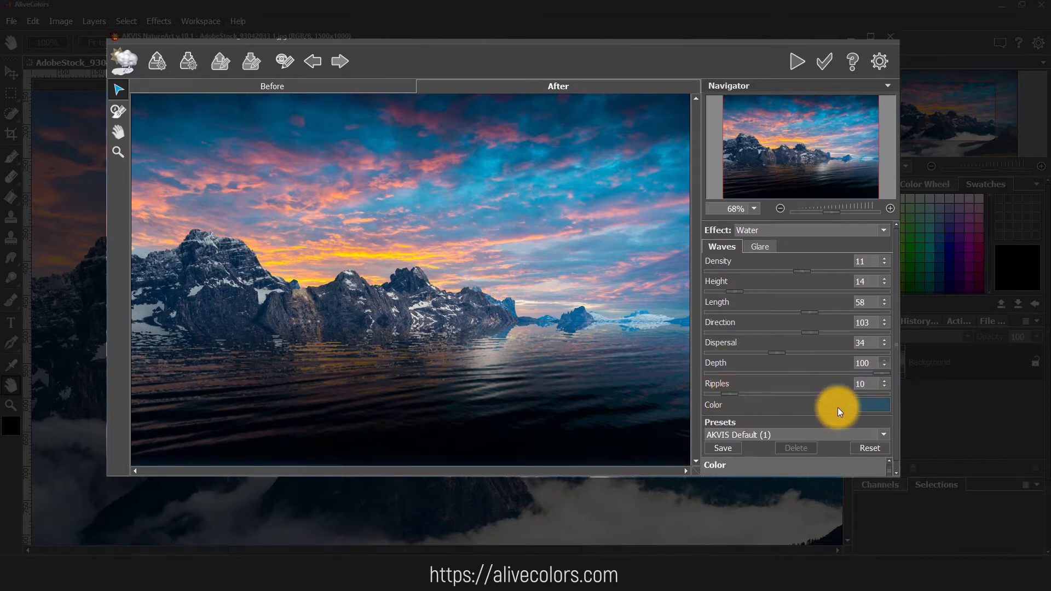
Change the water color to green and apply the Water effect to the mountain photo.
click(870, 405)
click(584, 363)
click(870, 405)
click(540, 195)
click(596, 373)
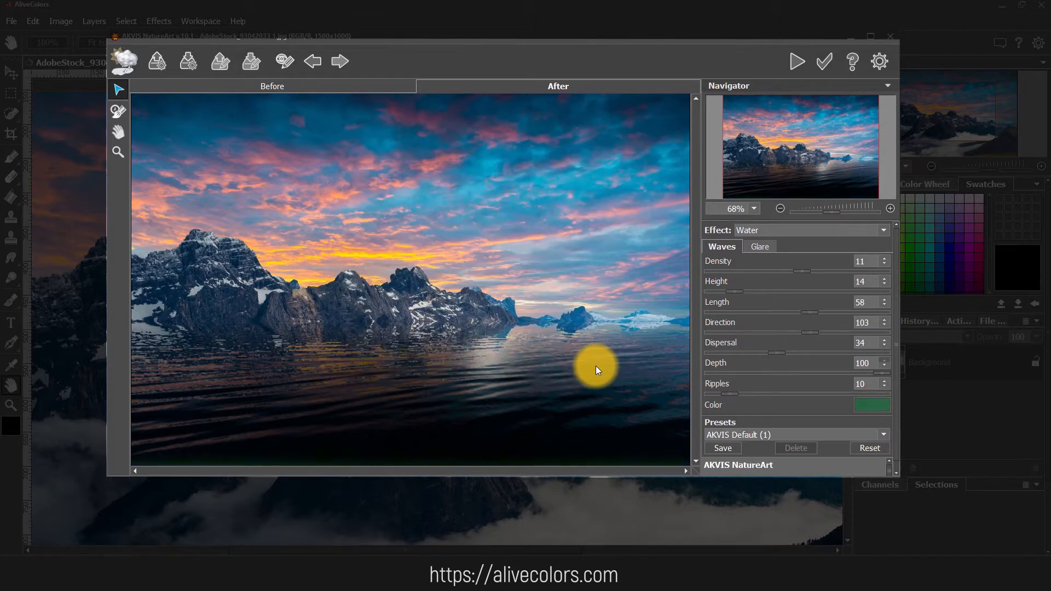
click(825, 55)
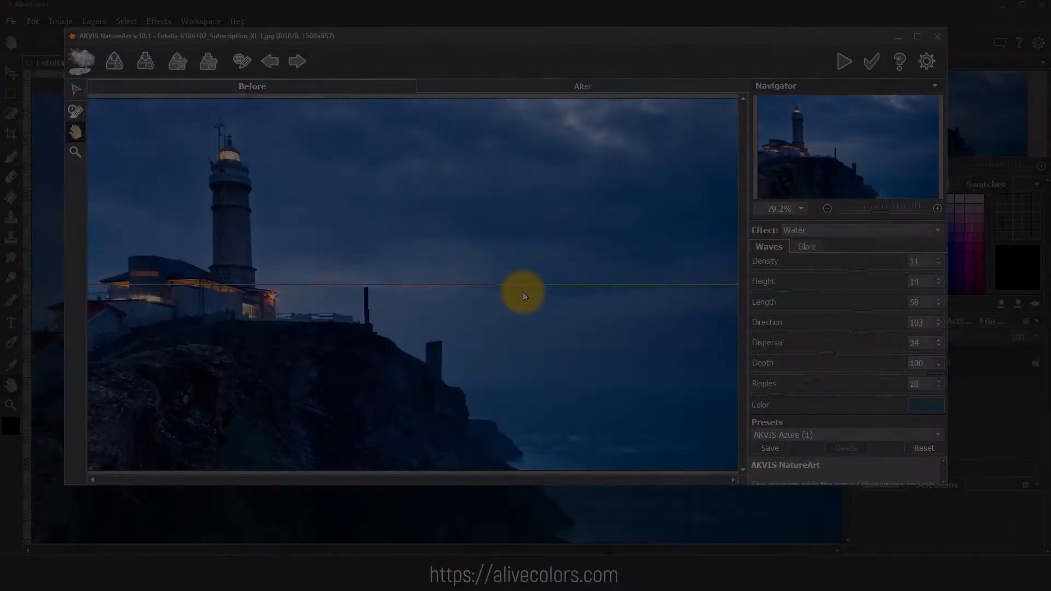
Choose the Lightning effect and draw bolts across the sky to the lighthouse and cliff pillars, with Thickness 42 and Curvature 93.
click(813, 230)
click(814, 243)
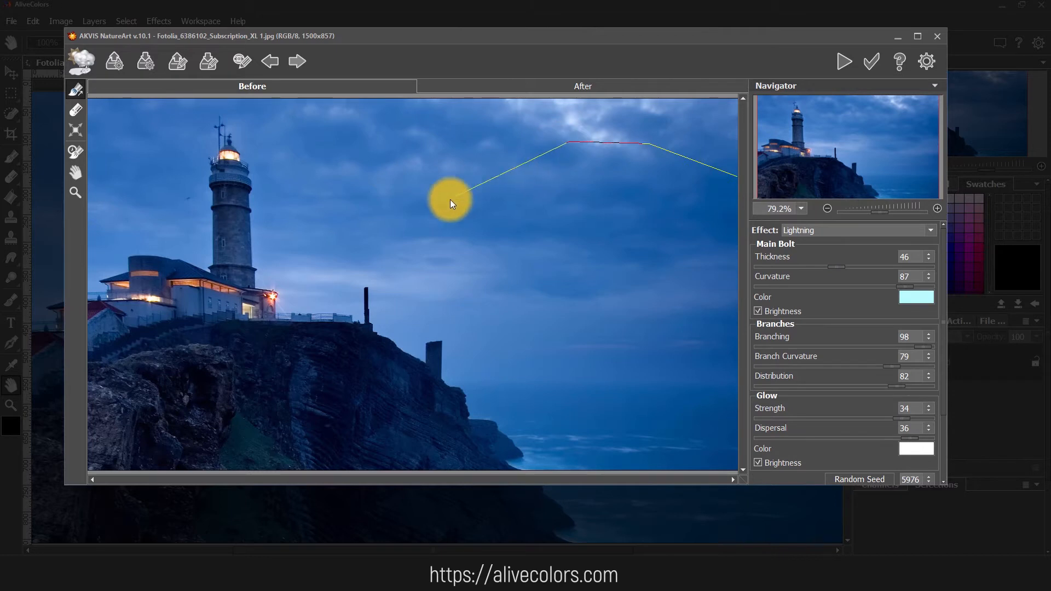
drag(381, 263, 246, 129)
mouse_move(880, 268)
mouse_down()
mouse_move(897, 269)
mouse_move(826, 266)
mouse_move(838, 287)
mouse_move(917, 293)
mouse_up()
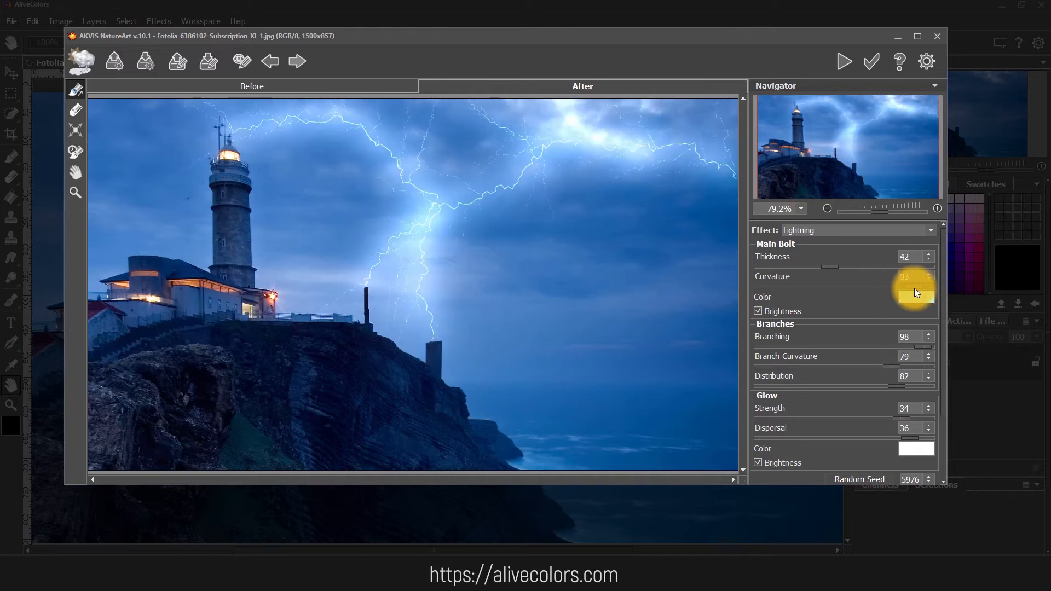
Try red as the color of the main lightning bolt.
click(917, 295)
click(438, 138)
click(595, 371)
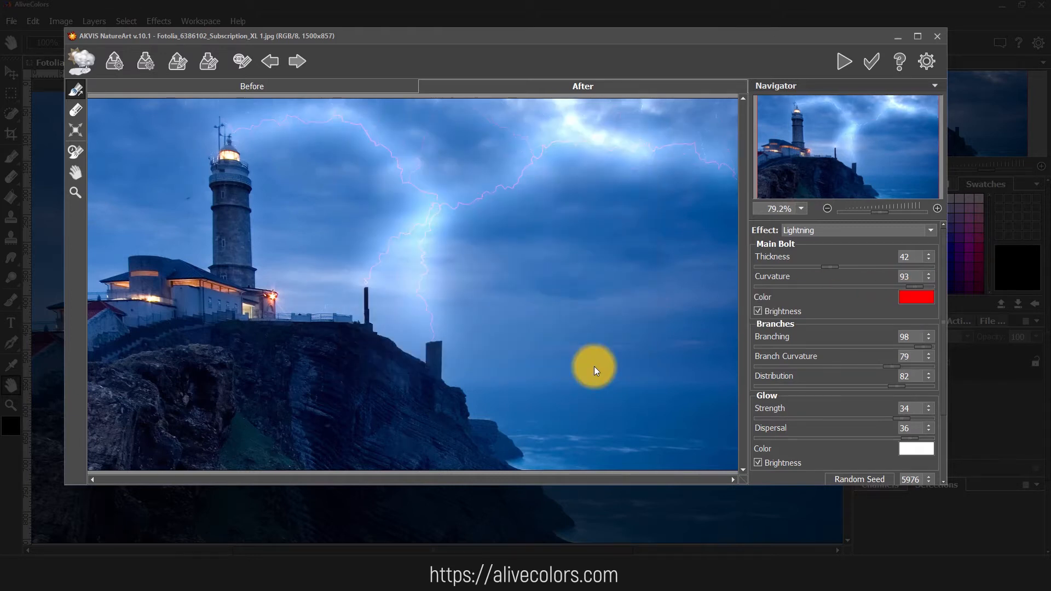
Set the lightning's Branching to 96, Branch Curvature to 91 and Distribution to 79, with glow Strength 35 and Dispersal 34.
click(833, 344)
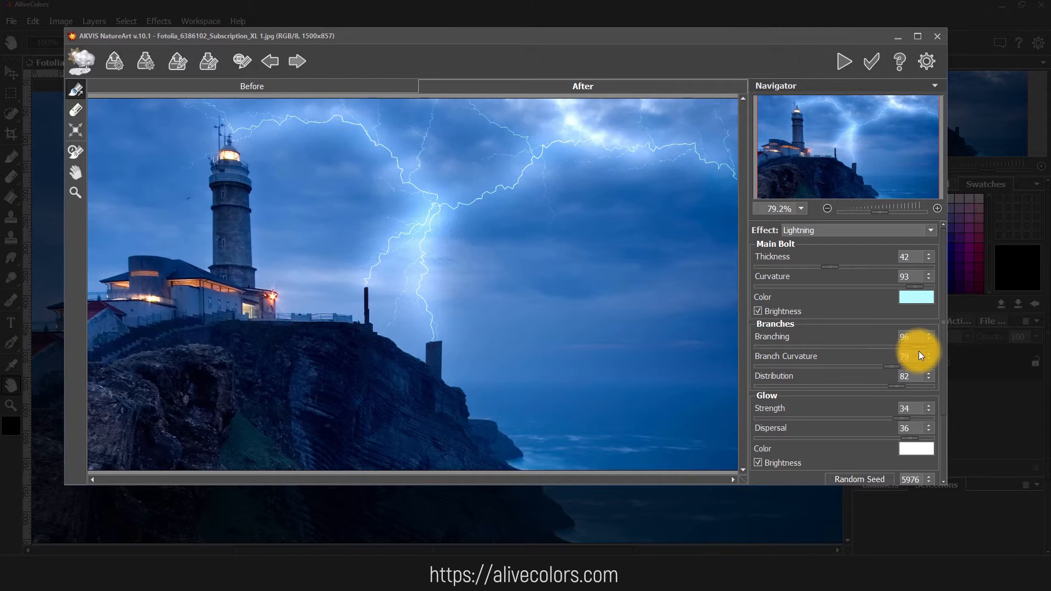
drag(886, 365, 897, 420)
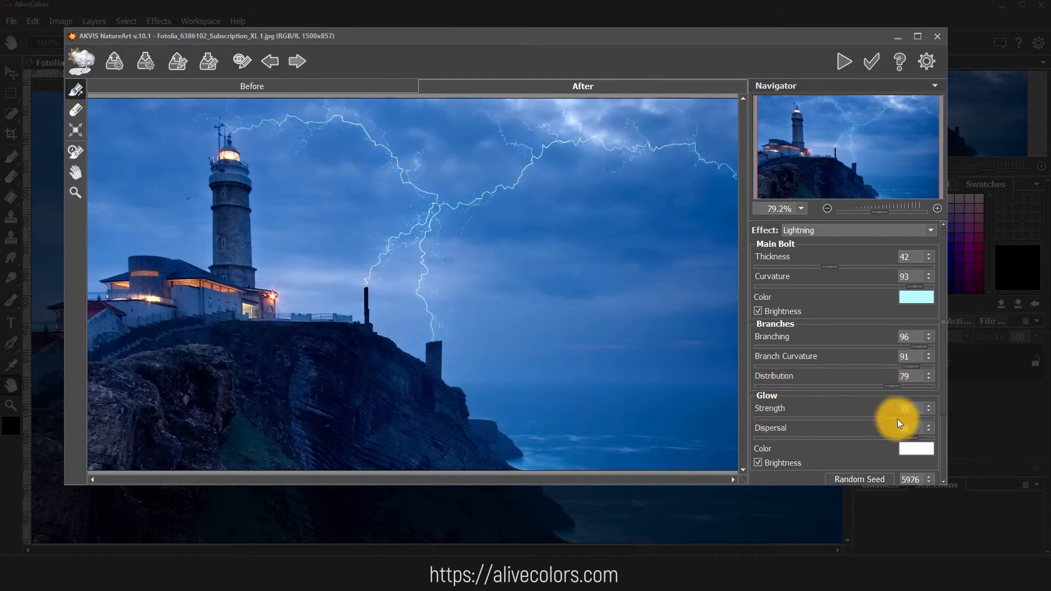
scroll(903, 352, down, 3)
mouse_move(908, 353)
mouse_down()
mouse_move(810, 347)
mouse_move(903, 352)
mouse_up()
Try a different glow color for the lightning and undo the change.
click(916, 364)
click(593, 369)
key(ctrl+z)
Generate a new random seed for the lightning and apply the effect to the lighthouse photo.
click(860, 395)
scroll(939, 382, up, 3)
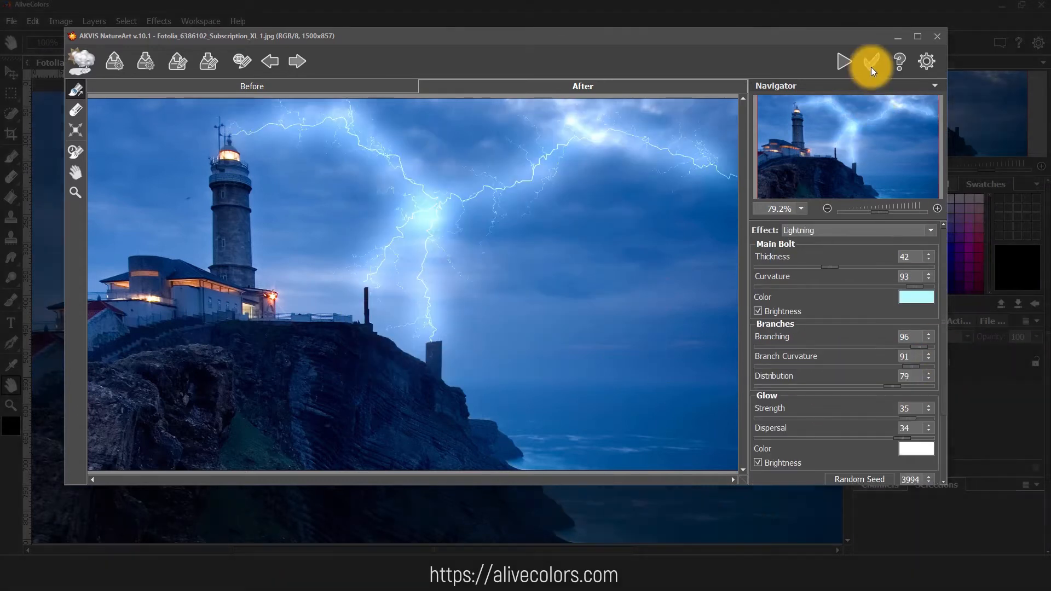
click(871, 62)
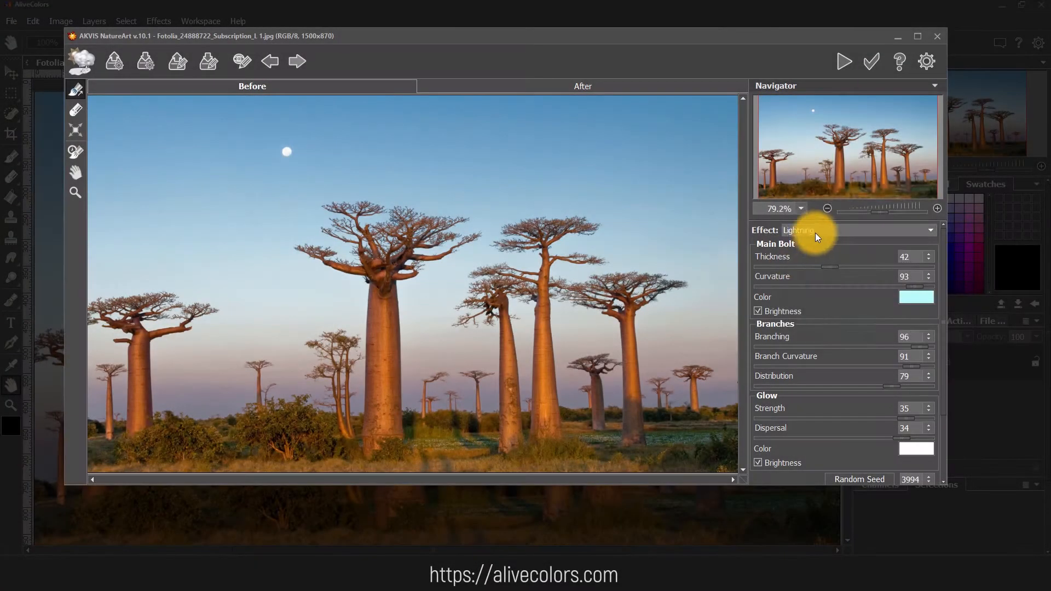
Choose the Clouds effect for the baobab photo and paint a large cloud in the sky beside the moon.
click(815, 231)
click(816, 243)
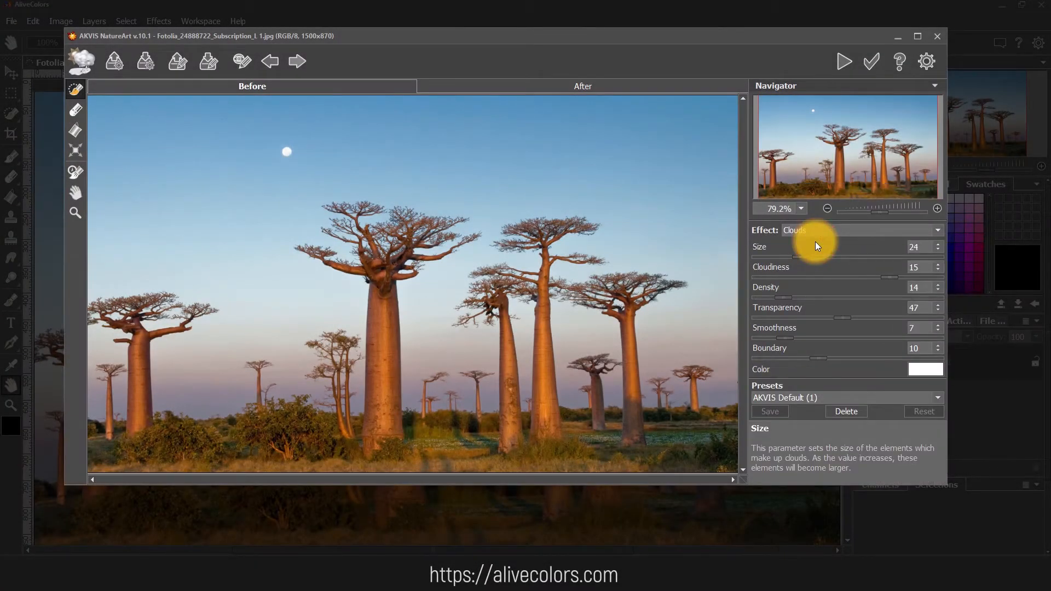
scroll(114, 141, up, 4)
drag(113, 141, 273, 152)
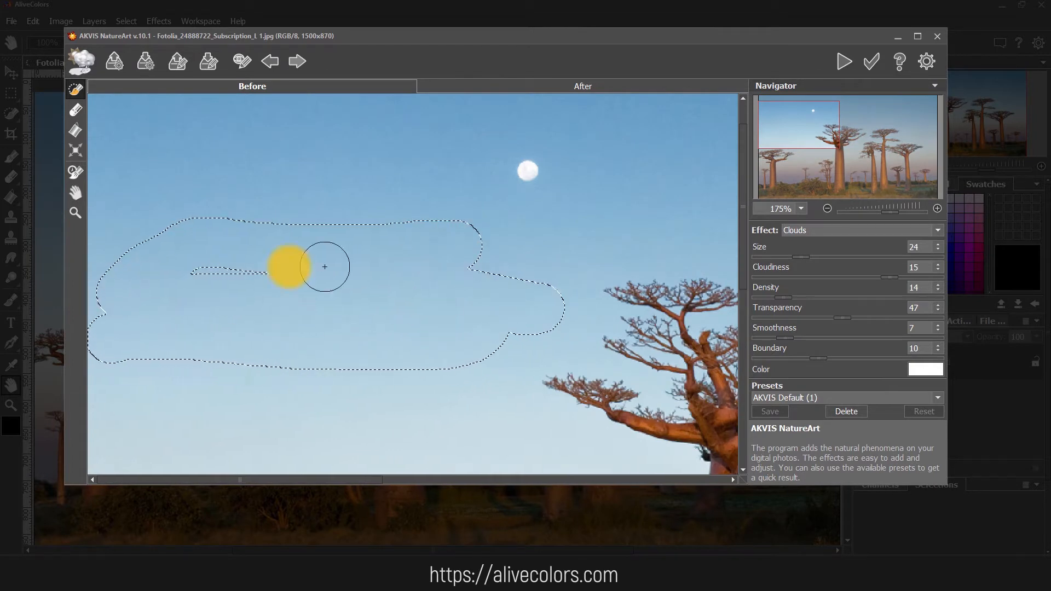
mouse_move(197, 212)
mouse_down()
mouse_move(393, 206)
mouse_move(422, 192)
mouse_move(439, 220)
mouse_move(614, 227)
mouse_up()
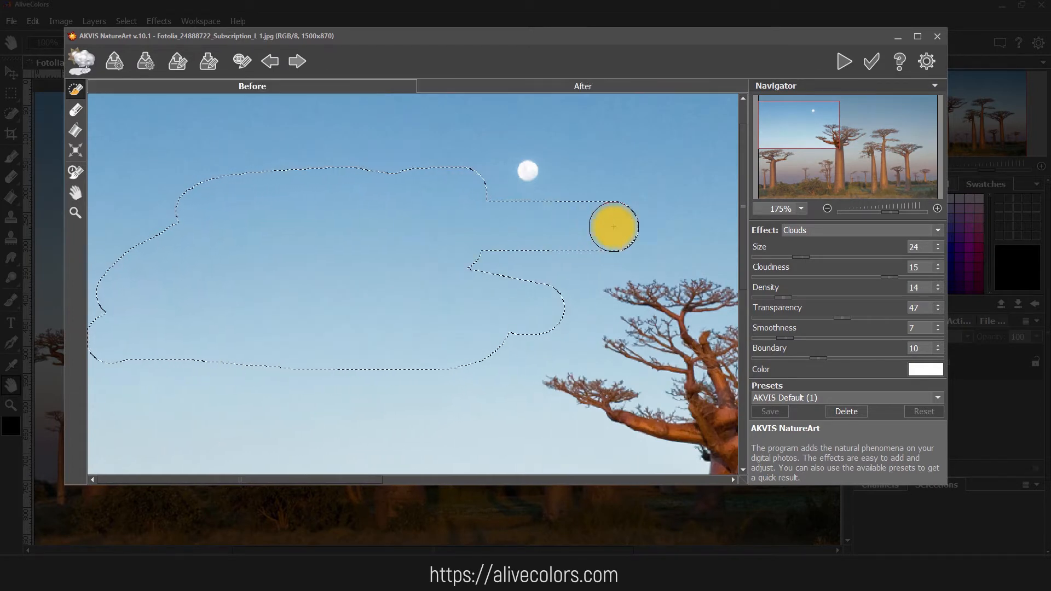
mouse_move(356, 232)
mouse_down()
mouse_move(244, 196)
mouse_move(113, 129)
mouse_move(248, 172)
mouse_move(148, 220)
mouse_move(202, 220)
mouse_up()
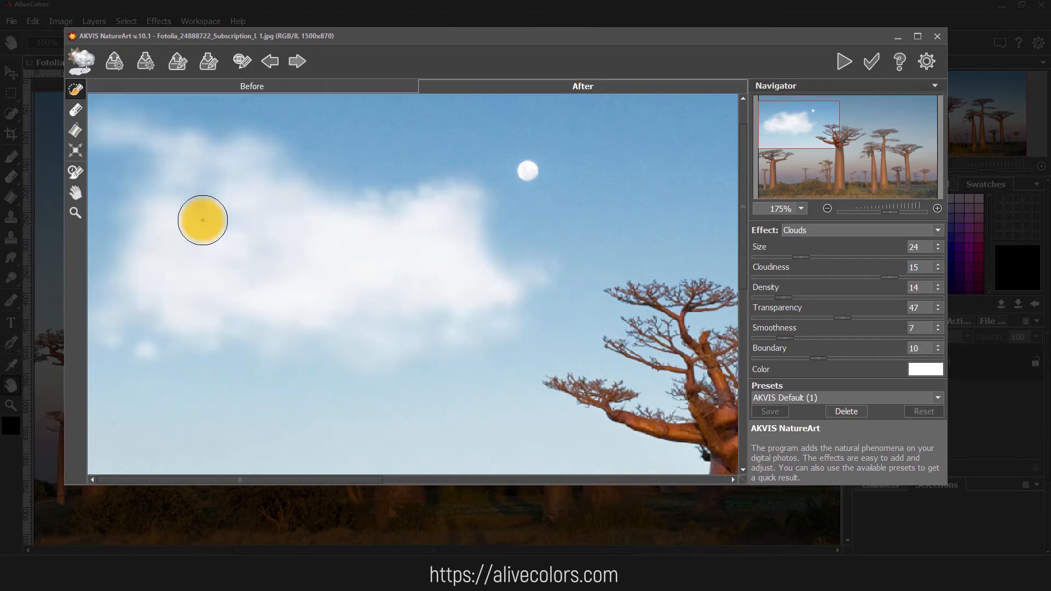
Adjust the eraser brush and erase parts of the cloud area around its edges.
click(79, 110)
right_click(553, 212)
click(622, 230)
mouse_move(536, 198)
mouse_down()
mouse_move(638, 216)
mouse_move(380, 120)
mouse_up()
mouse_move(531, 401)
mouse_down()
mouse_move(431, 375)
mouse_move(476, 367)
mouse_move(295, 396)
mouse_move(174, 395)
mouse_move(160, 335)
mouse_move(111, 378)
mouse_move(467, 343)
mouse_up()
Paint more clouds beside the moon and across the sky above the tall baobab trees.
click(73, 90)
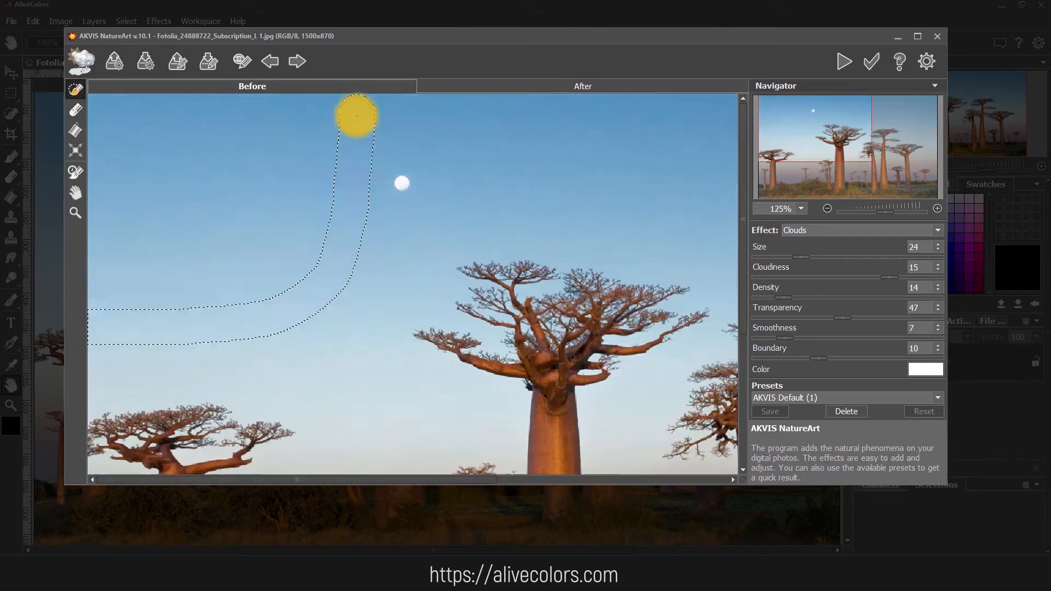
drag(356, 115, 353, 115)
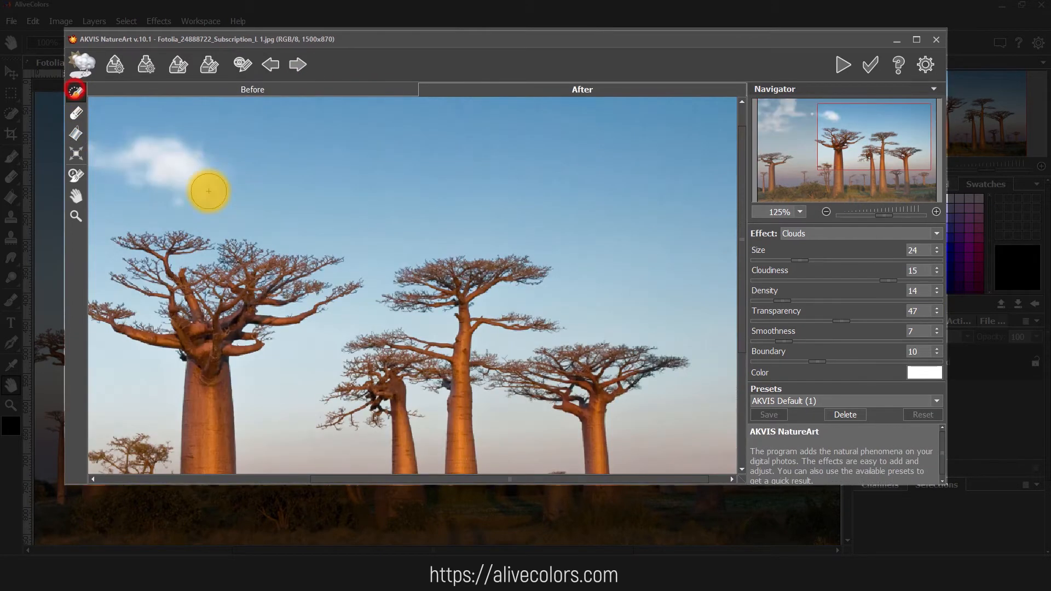
mouse_move(208, 191)
mouse_down()
mouse_move(363, 206)
mouse_move(436, 181)
mouse_up()
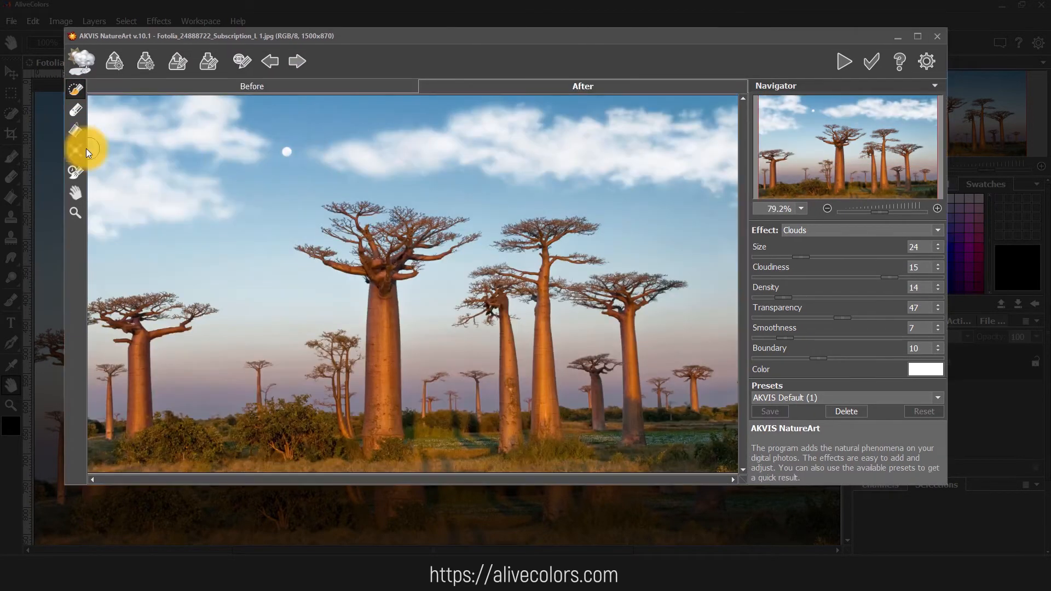
Try stretching and moving the painted cloud areas in the baobab sky with the Transform tool.
click(76, 150)
mouse_move(413, 242)
mouse_down()
mouse_move(412, 287)
mouse_move(413, 258)
mouse_up()
drag(438, 175, 475, 216)
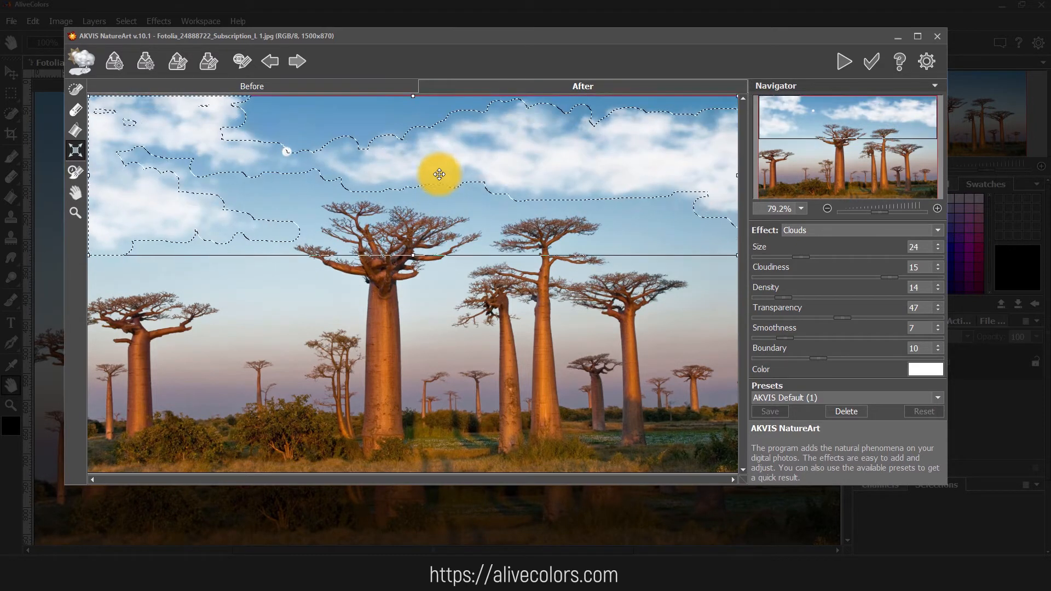
Try different Size, Cloudiness, Density and Transparency values for the clouds, including Cloudiness 5 and Transparency 17.
click(76, 89)
click(814, 258)
drag(814, 257, 888, 259)
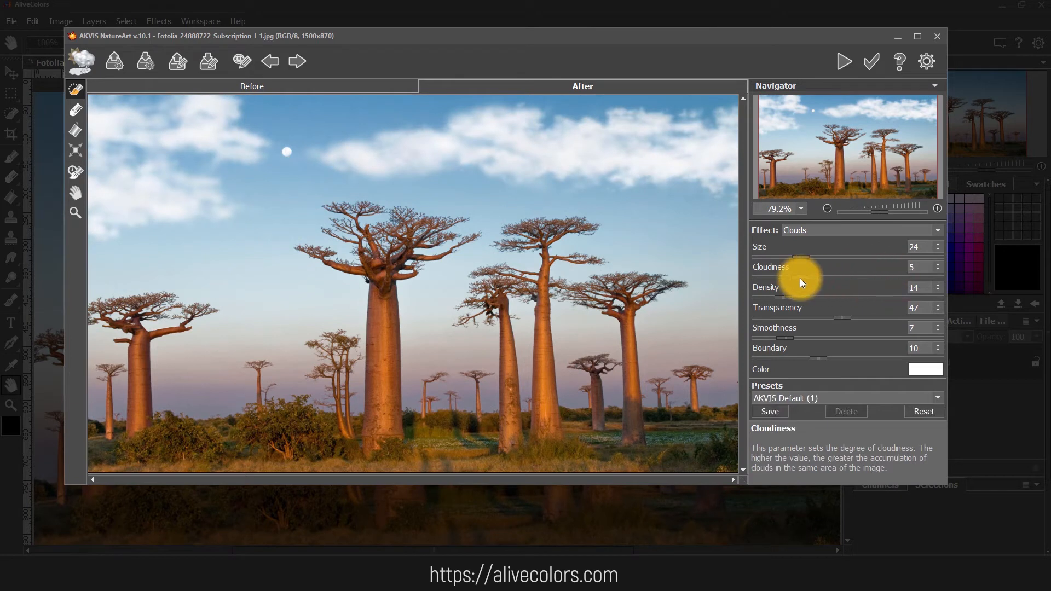
drag(800, 278, 834, 277)
drag(783, 298, 860, 302)
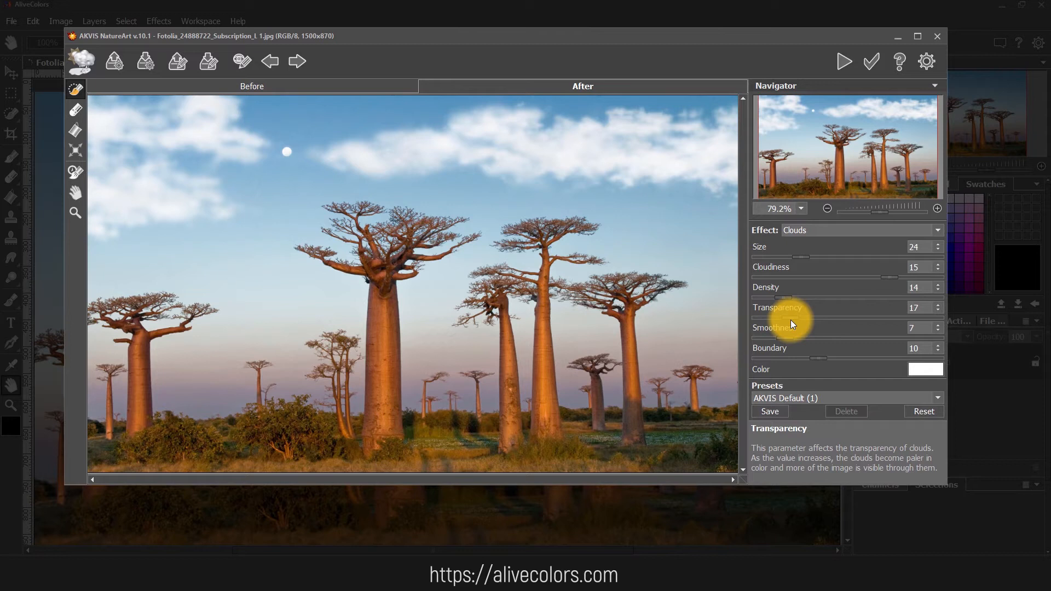
Try other Smoothness and Boundary values for the clouds, raising Boundary to 19 and returning it to 10.
drag(790, 338, 862, 337)
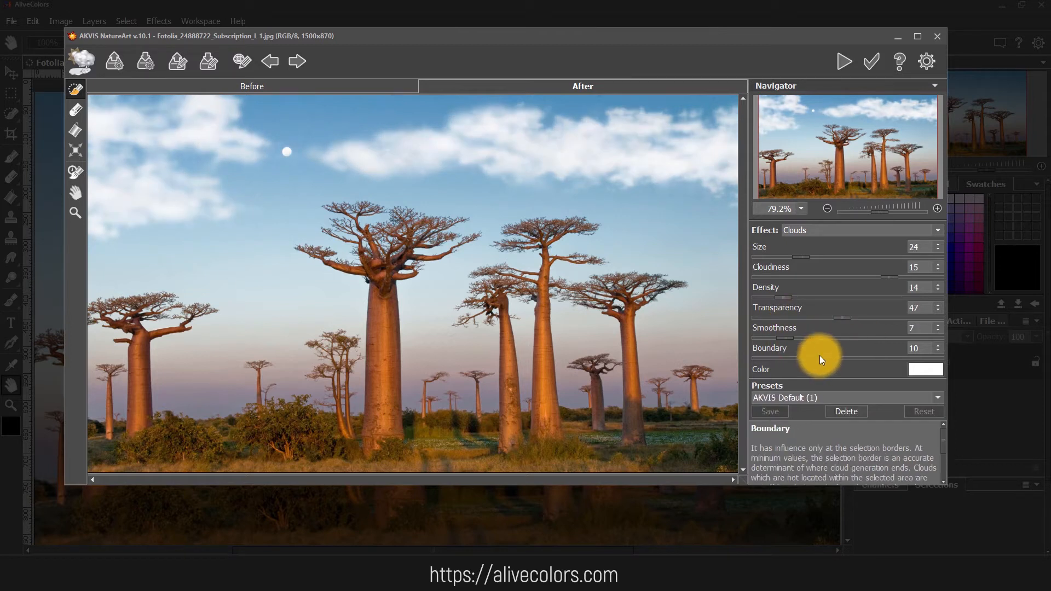
drag(822, 357, 874, 361)
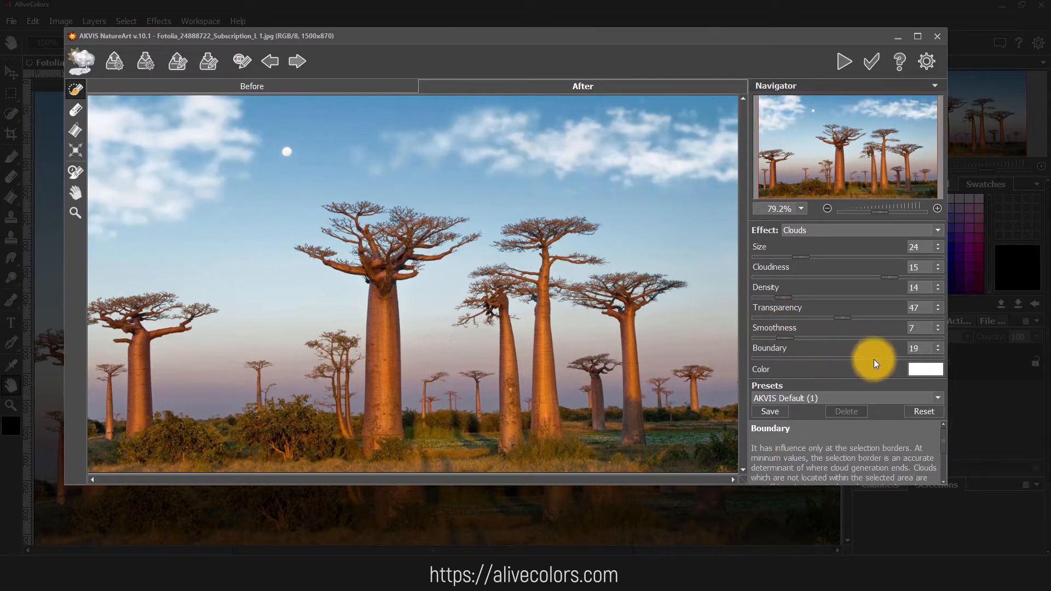
drag(874, 359, 808, 361)
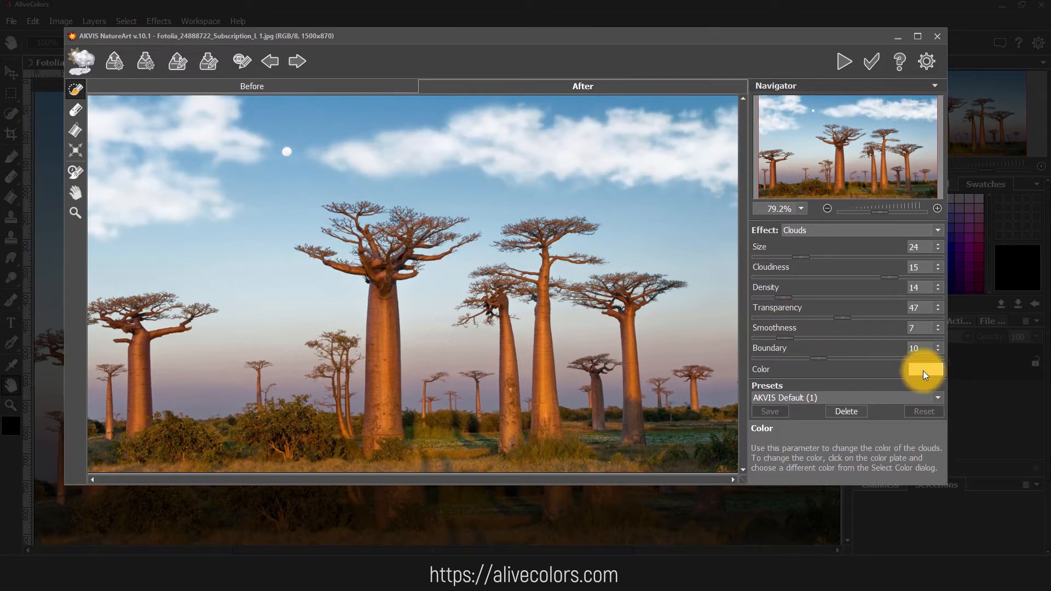
Try the grey #a2a2a2 as cloud color and apply the Clouds effect to the baobab photo.
click(925, 368)
drag(642, 169, 629, 186)
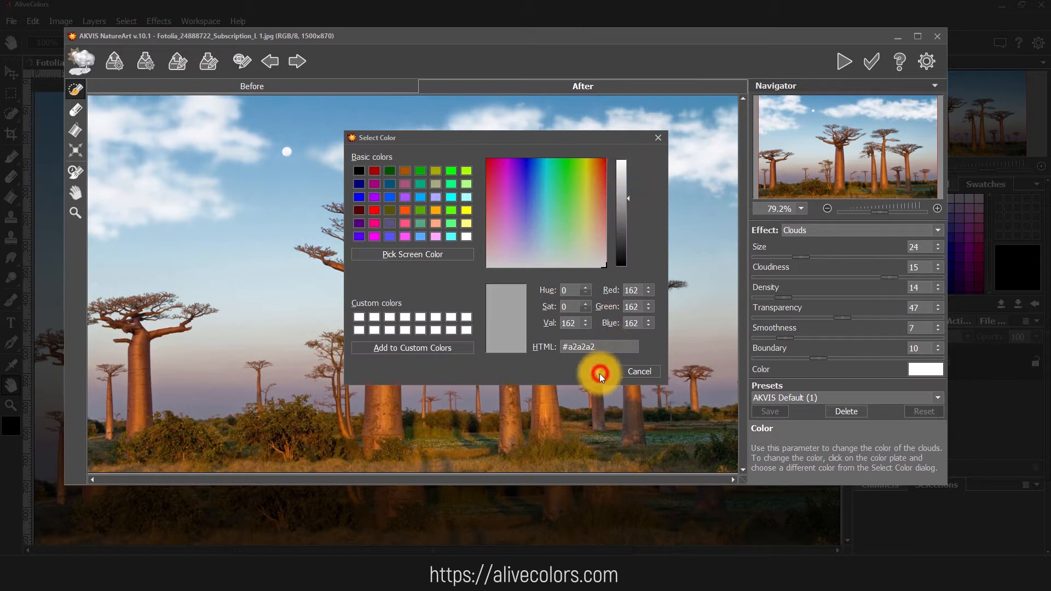
click(595, 372)
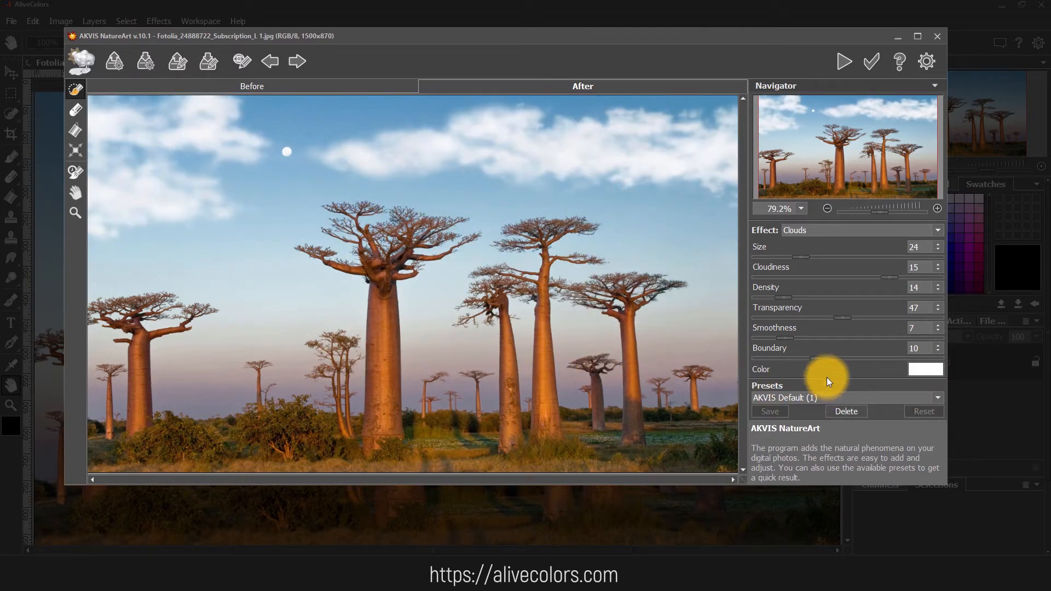
click(871, 62)
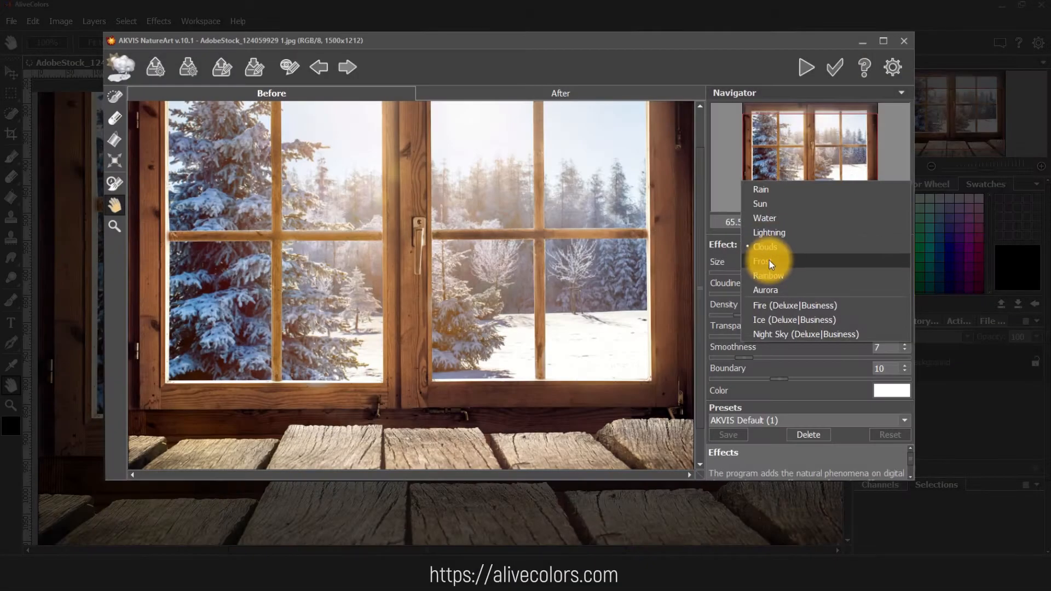
Choose the Frost effect for the winter window photo and paint frost areas inside the upper panes of the first sash.
click(769, 260)
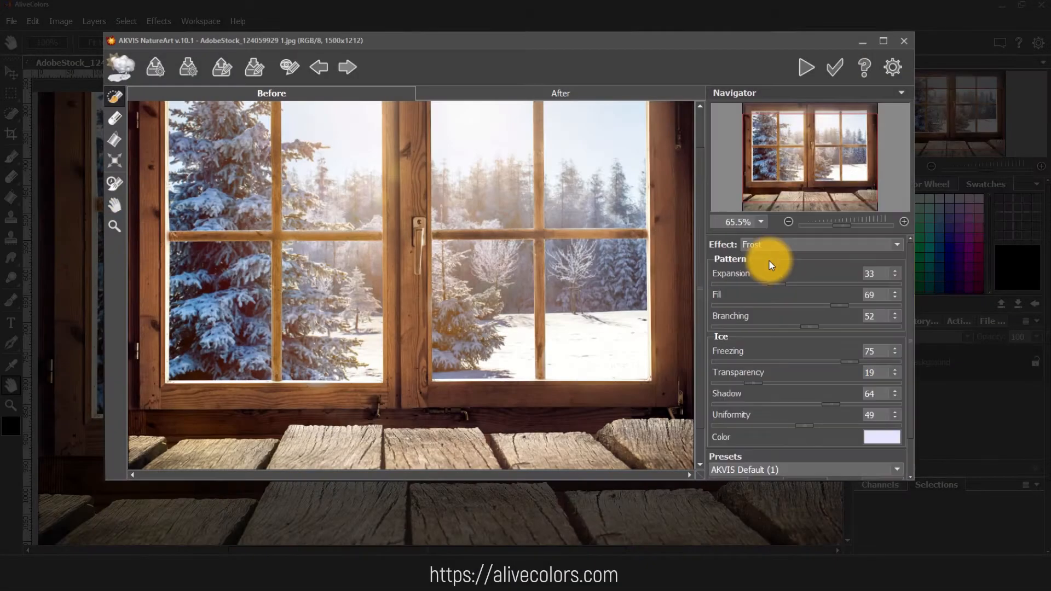
scroll(228, 164, up, 5)
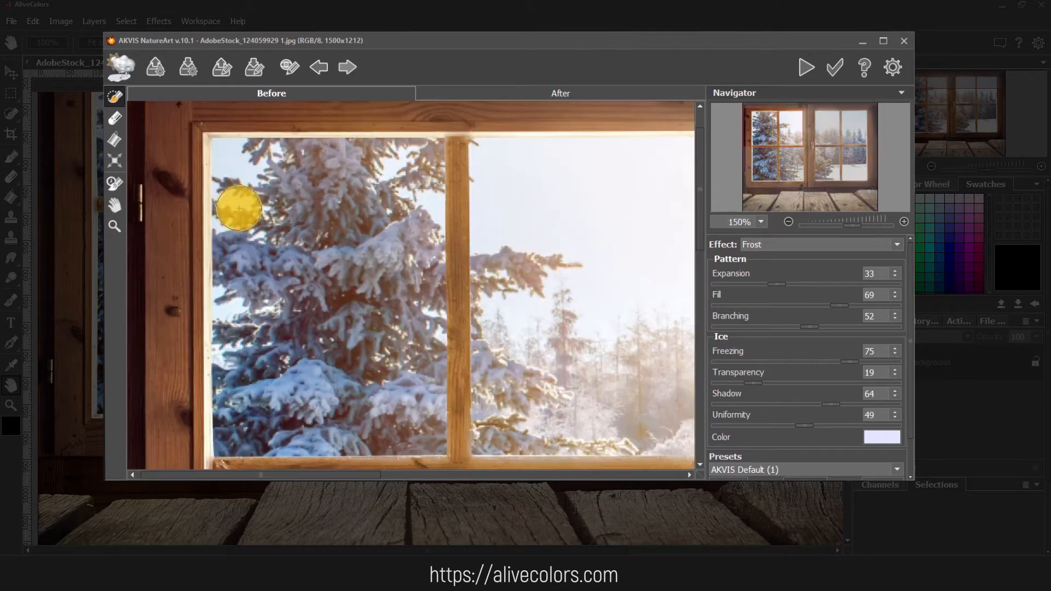
mouse_move(228, 154)
mouse_down()
mouse_move(370, 155)
mouse_move(427, 173)
mouse_move(431, 370)
mouse_move(392, 440)
mouse_move(229, 440)
mouse_move(226, 367)
mouse_move(246, 196)
mouse_up()
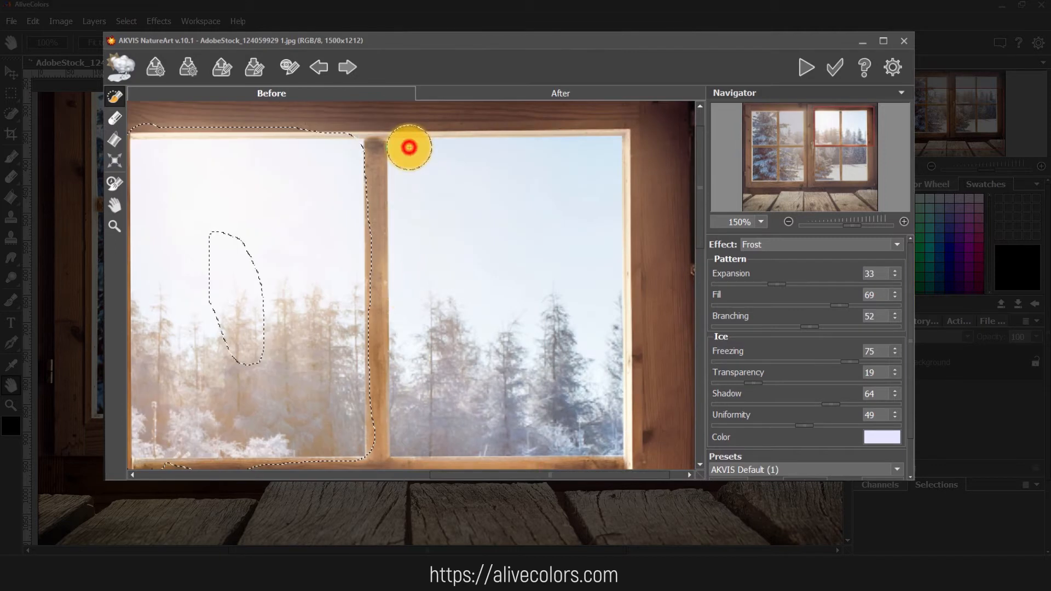
Paint frost areas along the edges of the remaining window panes and touch up the marked areas.
mouse_move(409, 147)
mouse_down()
mouse_move(409, 439)
mouse_move(601, 181)
mouse_move(566, 173)
mouse_move(519, 433)
mouse_move(549, 403)
mouse_move(484, 347)
mouse_up()
mouse_move(191, 330)
mouse_down()
mouse_move(162, 329)
mouse_move(359, 262)
mouse_up()
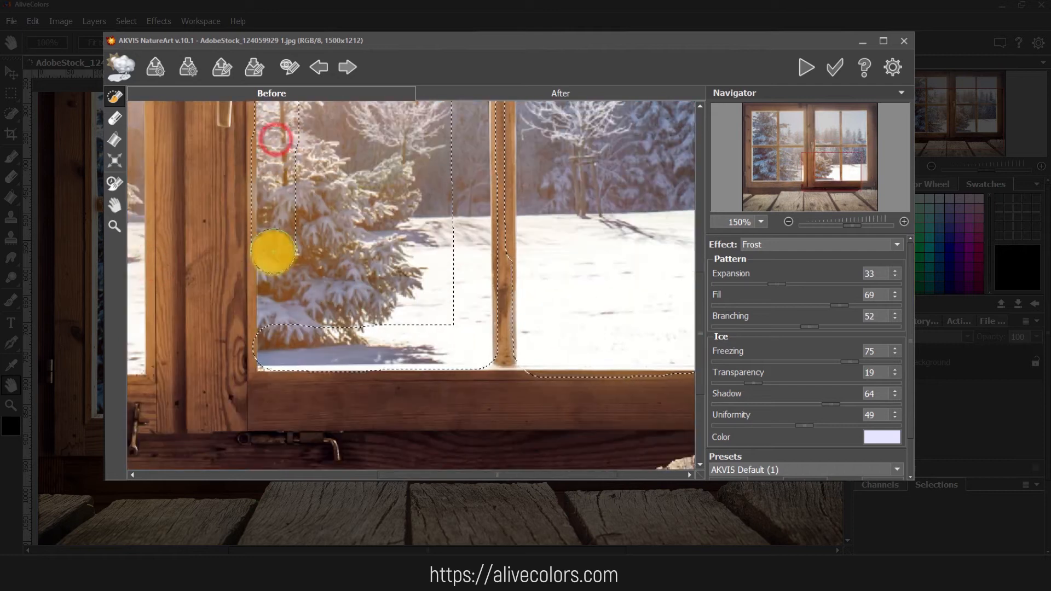
click(323, 164)
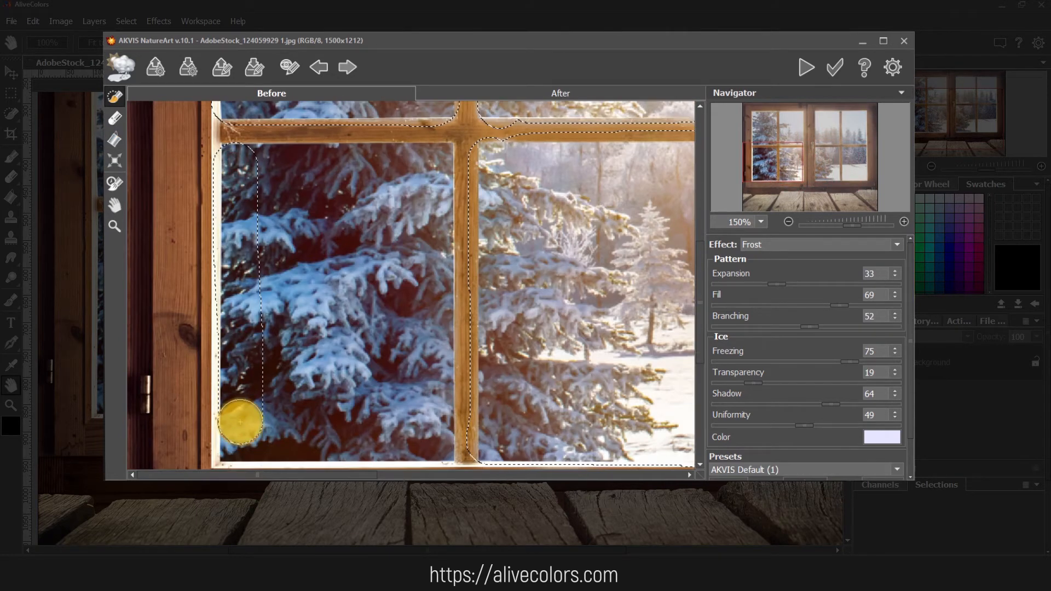
mouse_move(240, 421)
mouse_down()
mouse_move(410, 434)
mouse_move(434, 277)
mouse_move(369, 159)
mouse_move(244, 164)
mouse_up()
click(113, 137)
click(296, 247)
click(116, 98)
Wipe the frost off the wooden window frame around the panes with the History Brush.
click(113, 182)
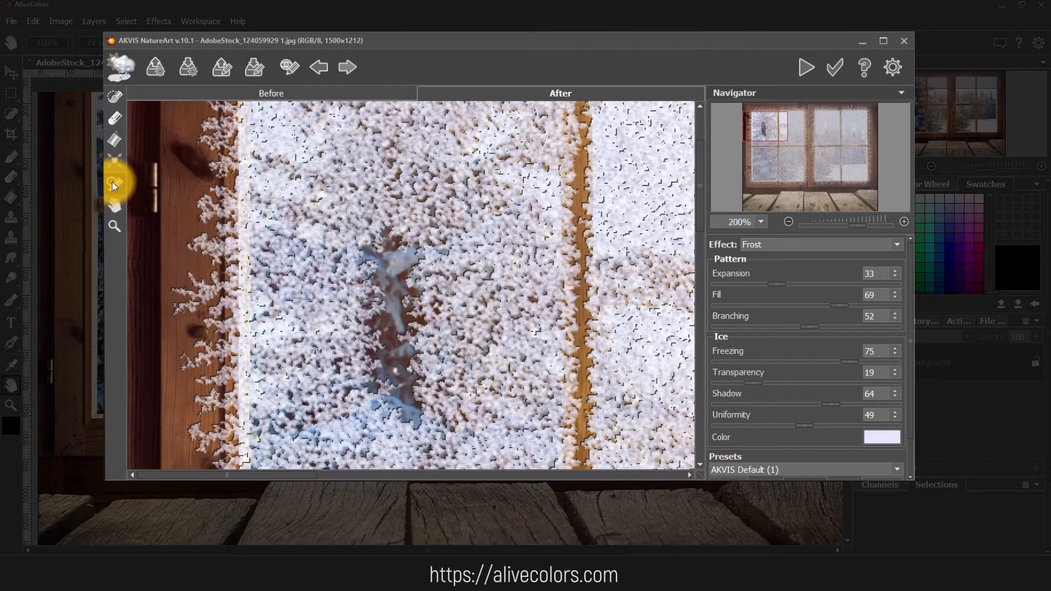
right_click(205, 274)
mouse_move(256, 324)
mouse_down()
mouse_move(216, 246)
mouse_move(218, 364)
mouse_move(232, 405)
mouse_up()
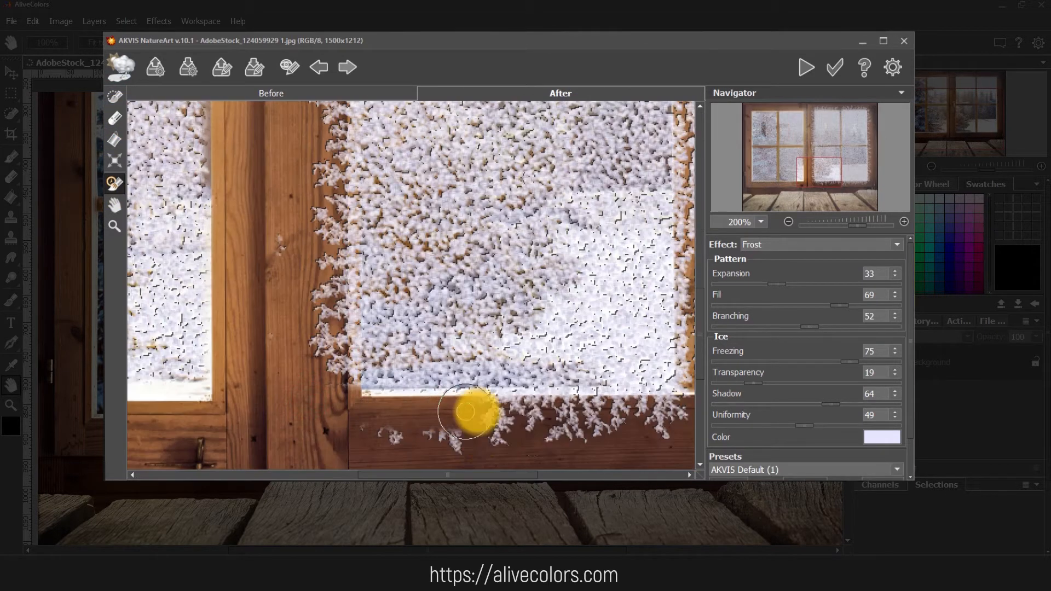
mouse_move(466, 411)
mouse_down()
mouse_move(394, 427)
mouse_move(629, 418)
mouse_up()
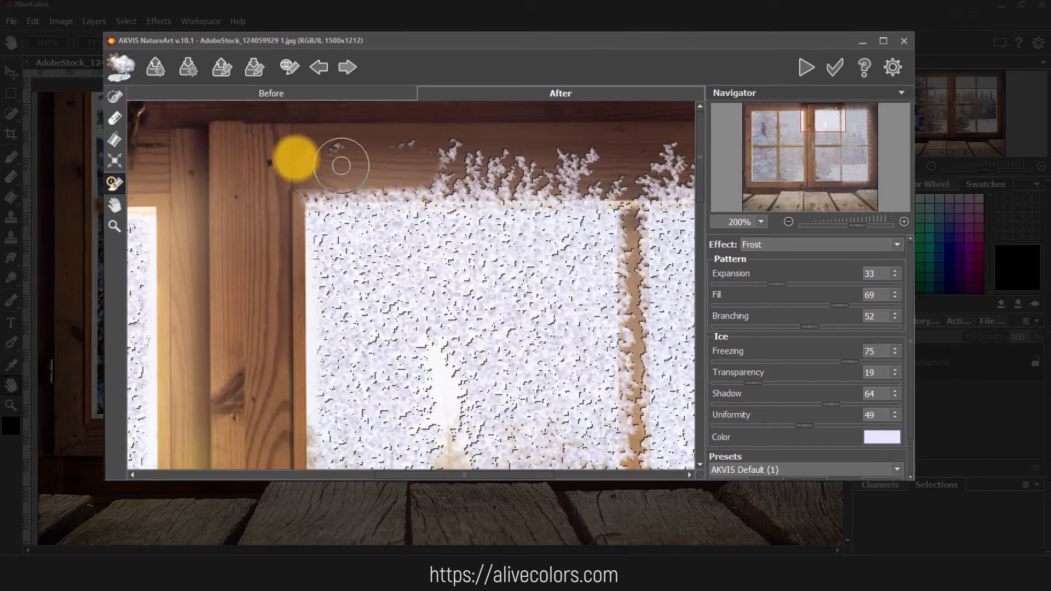
mouse_move(294, 159)
mouse_down()
mouse_move(408, 186)
mouse_move(563, 175)
mouse_up()
drag(605, 159, 606, 446)
Adjust the History Brush and partly clear the frost inside the panes of both window sashes.
right_click(251, 207)
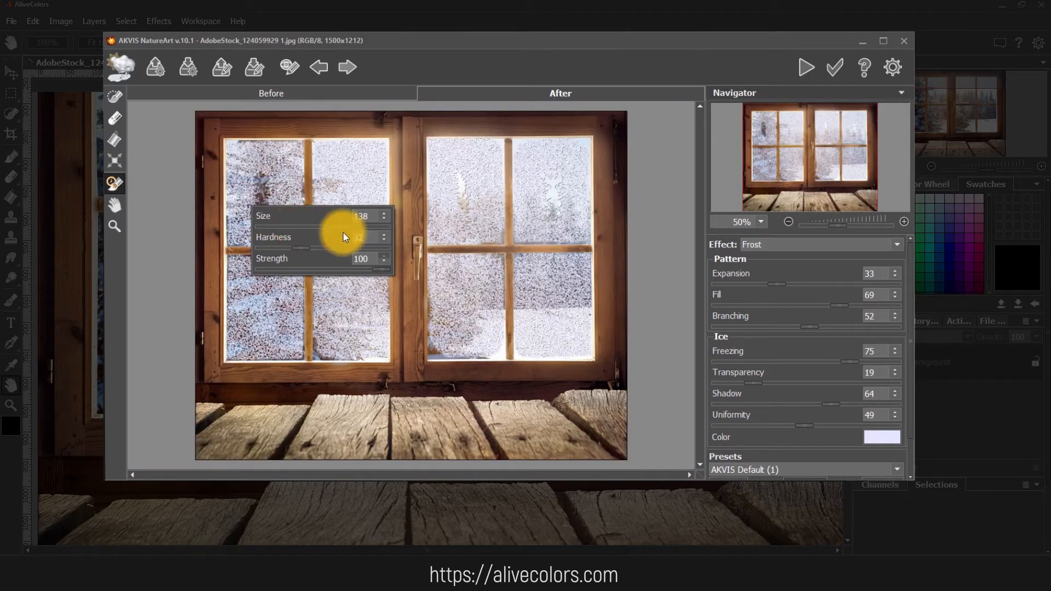
drag(265, 192, 263, 225)
drag(241, 149, 250, 161)
mouse_move(285, 251)
mouse_down()
mouse_move(265, 310)
mouse_move(279, 248)
mouse_up()
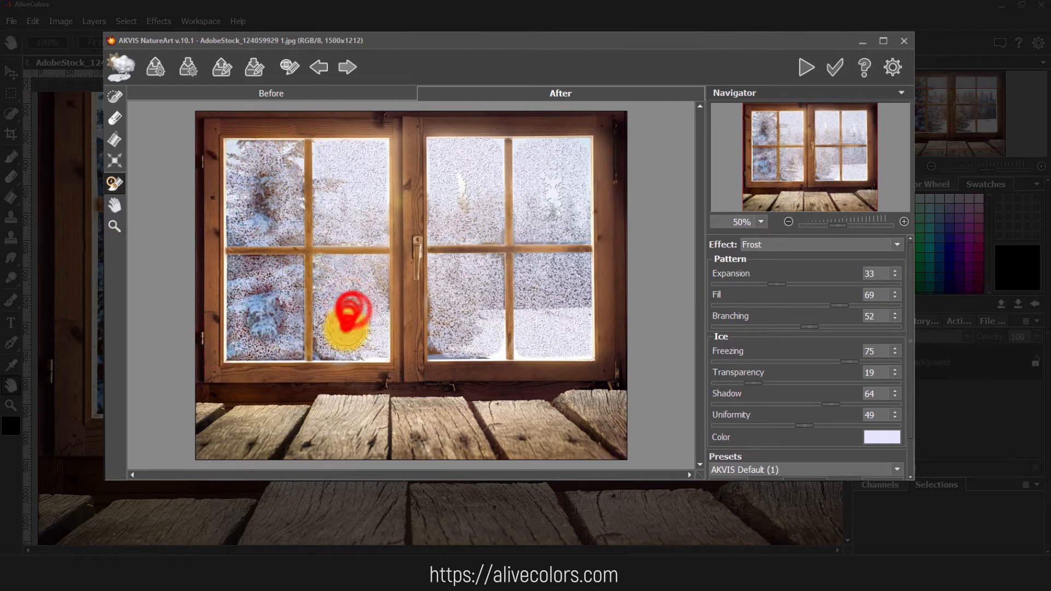
drag(348, 323, 380, 358)
drag(387, 284, 389, 265)
right_click(351, 191)
drag(349, 183, 326, 167)
mouse_move(422, 235)
mouse_down()
mouse_move(532, 140)
mouse_move(589, 241)
mouse_move(507, 265)
mouse_move(469, 294)
mouse_move(482, 353)
mouse_up()
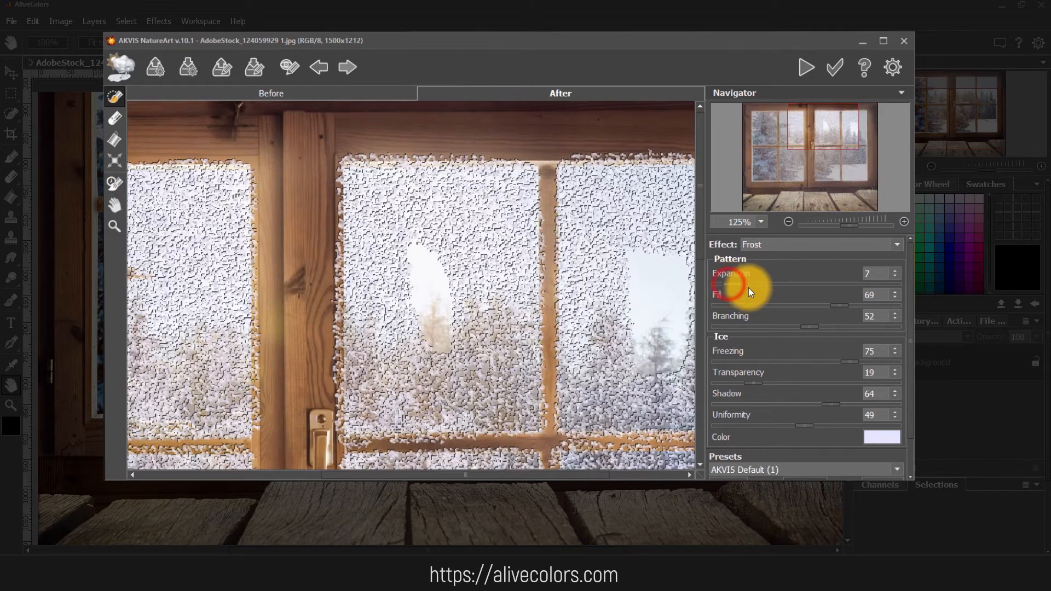
Set the frost pattern to Expansion 40, Fill 63 and Branching 56.
click(790, 284)
click(761, 305)
drag(761, 306, 816, 326)
Set the frost's ice parameters to Freezing 70, Transparency 16, Shadow 70 and Uniformity 59.
drag(850, 361, 841, 362)
drag(753, 382, 748, 383)
scroll(757, 404, up, 6)
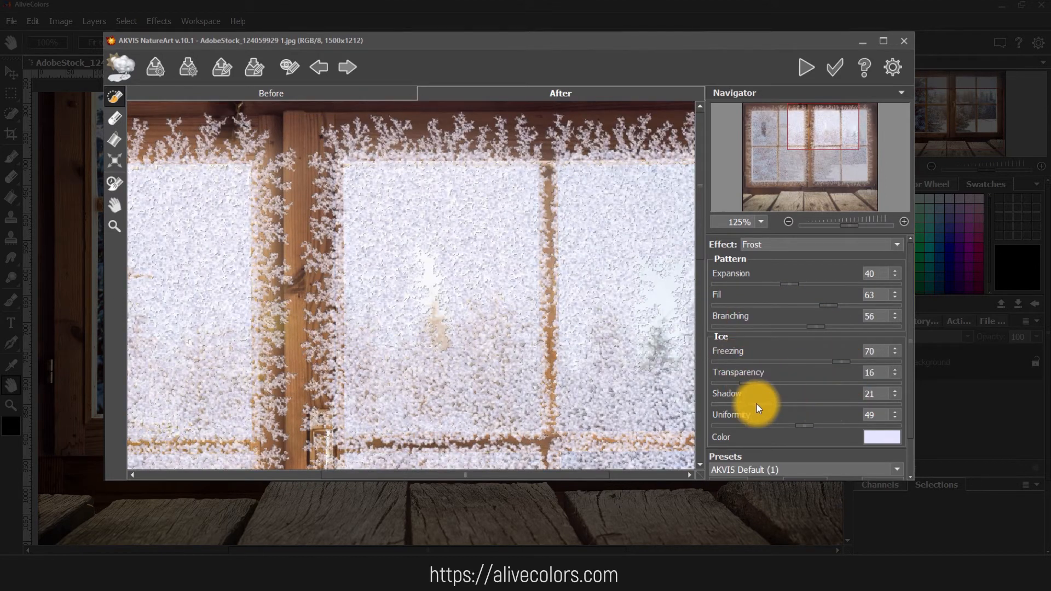
scroll(740, 425, up, 10)
Try the light blue #bcd6ff as frost color and apply the Frost effect to the window photo.
click(879, 437)
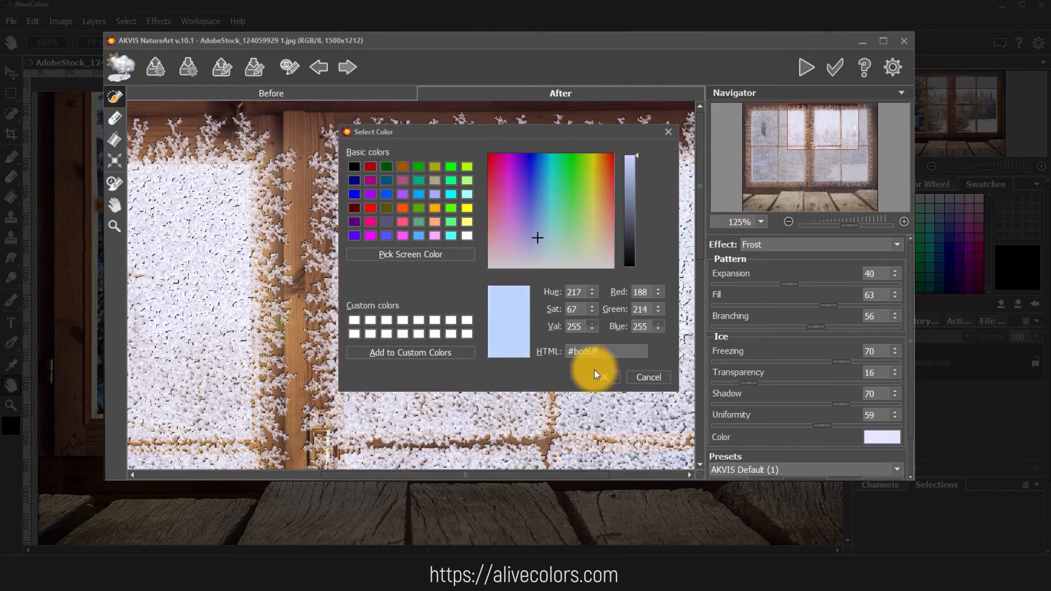
click(599, 379)
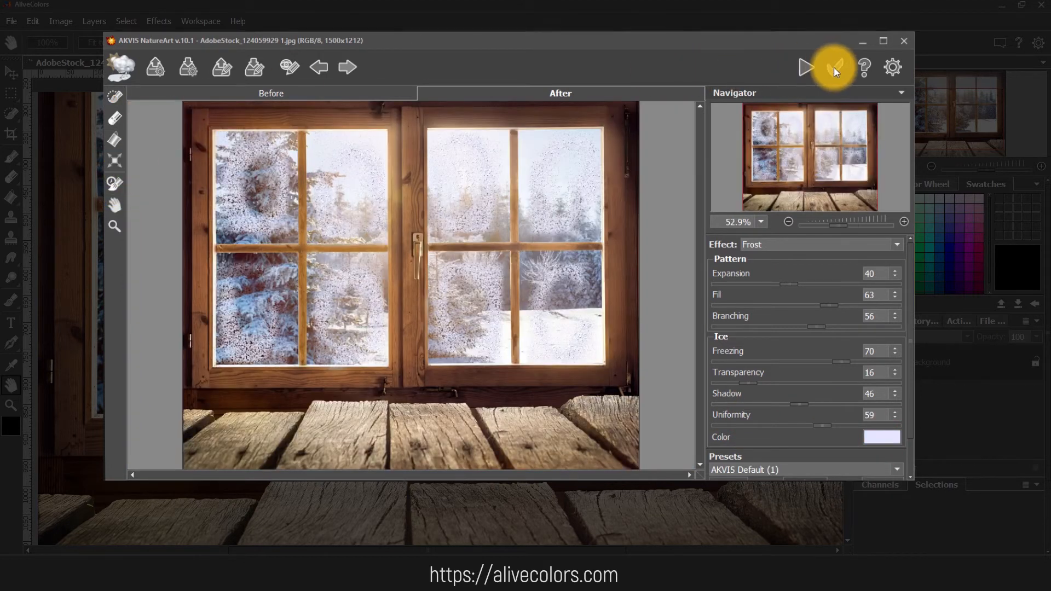
click(833, 68)
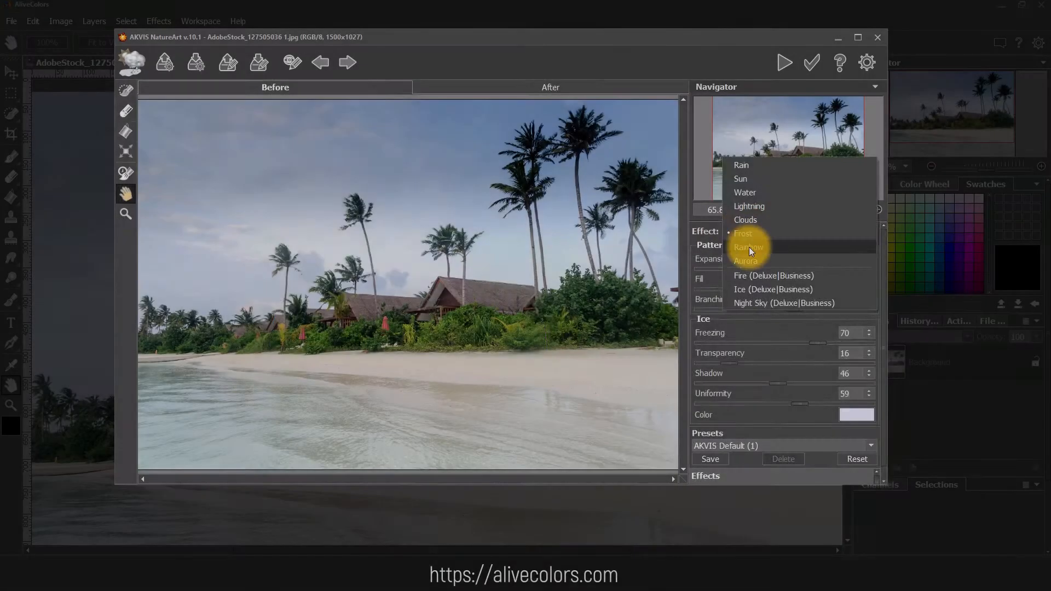
Choose the Rainbow effect for the beach photo, enlarge the arc to run from the treeline beyond the sky, and set Width 123 and Transparency 73.
click(749, 248)
mouse_move(364, 218)
mouse_down()
mouse_move(359, 184)
mouse_move(332, 189)
mouse_up()
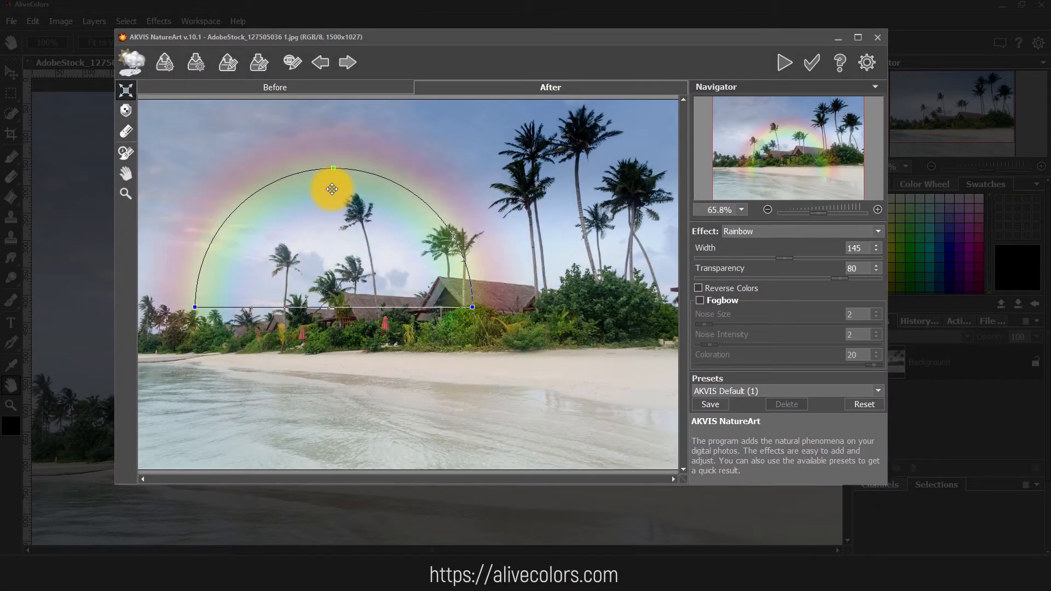
drag(473, 309, 613, 88)
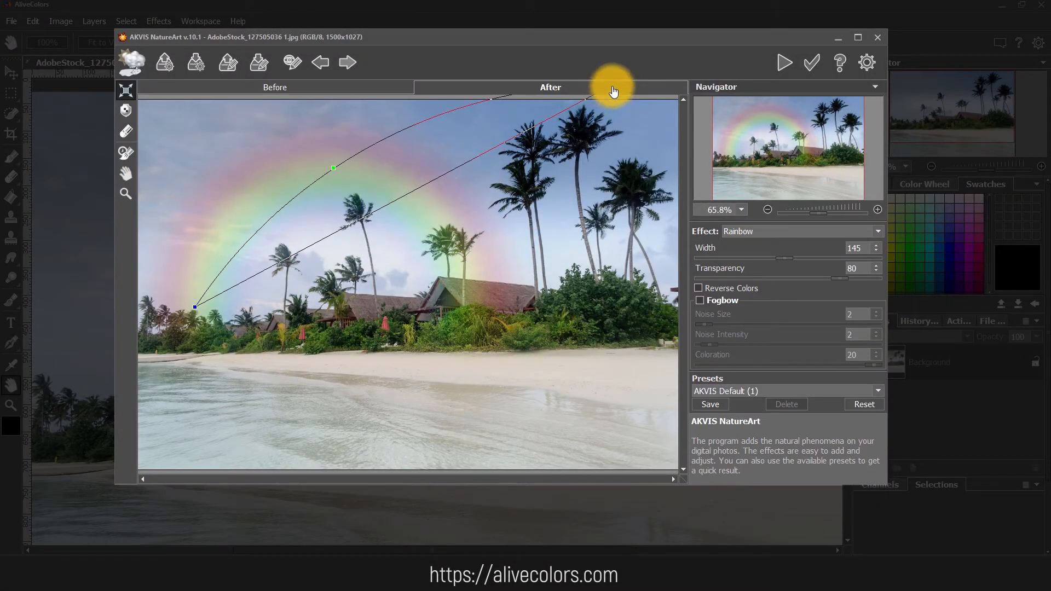
drag(334, 168, 305, 134)
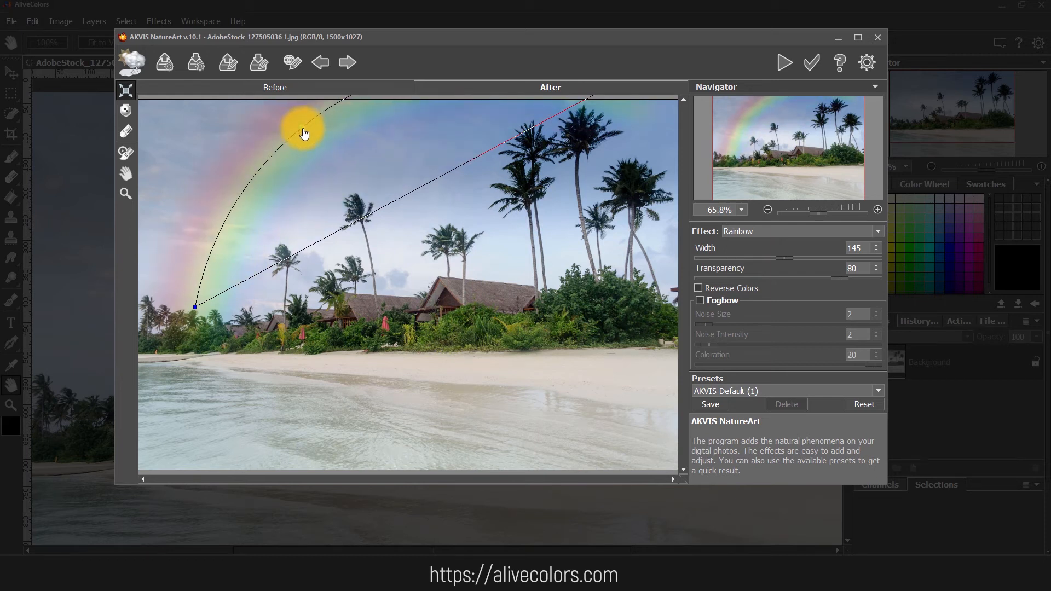
drag(816, 259, 828, 278)
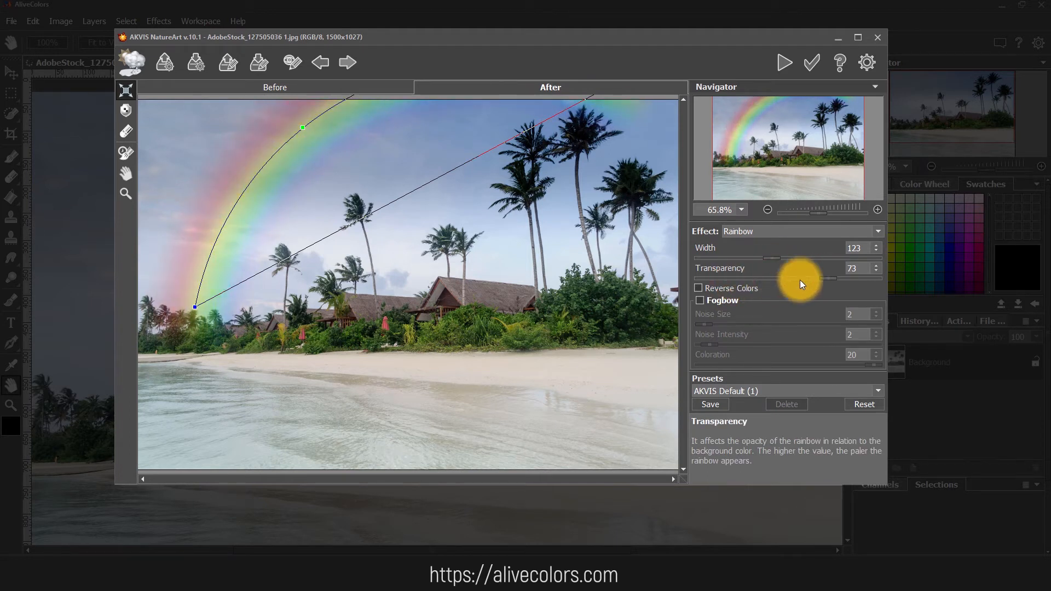
Try the Fogbow option with Noise Size 178, Noise Intensity 22 and Coloration 18, and switch it off again.
click(717, 298)
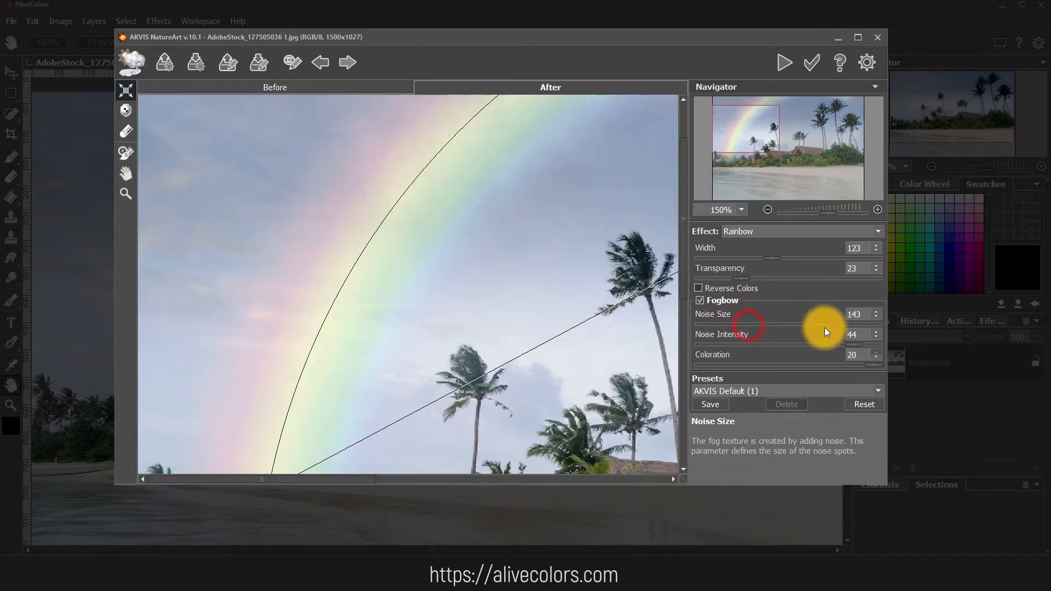
drag(825, 327, 847, 328)
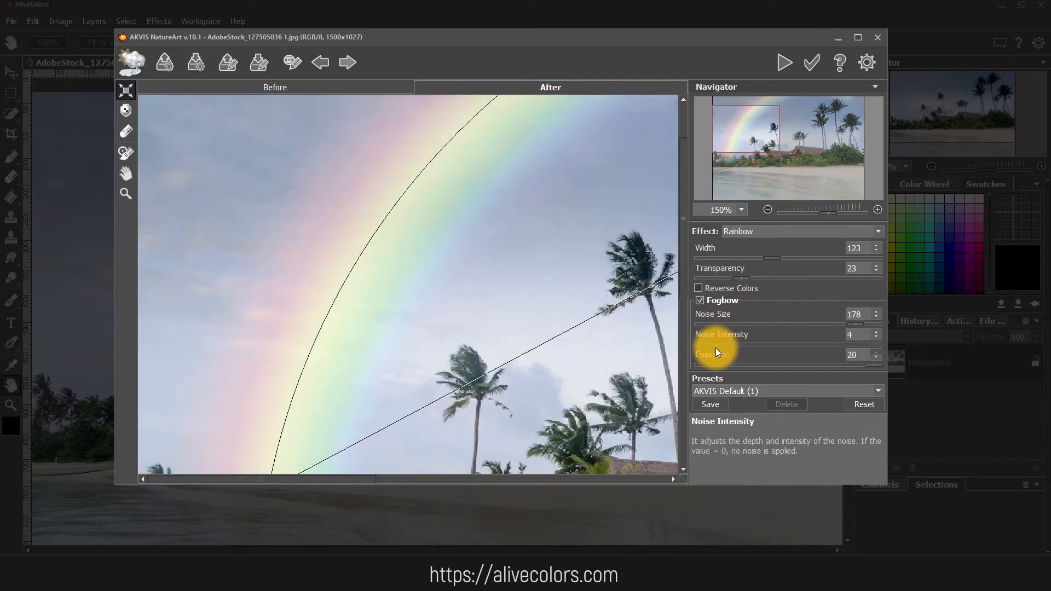
drag(715, 346, 778, 344)
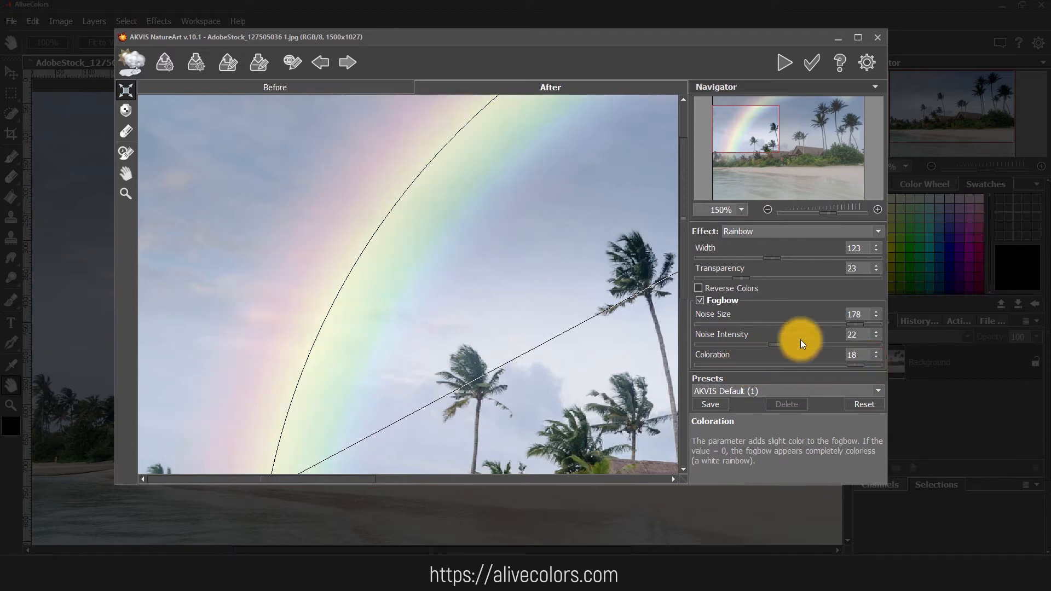
click(702, 301)
Set the rainbow's Transparency to 82, mask the palms and bushes at its foot, and apply the effect to the beach photo.
drag(741, 278, 842, 280)
double_click(127, 173)
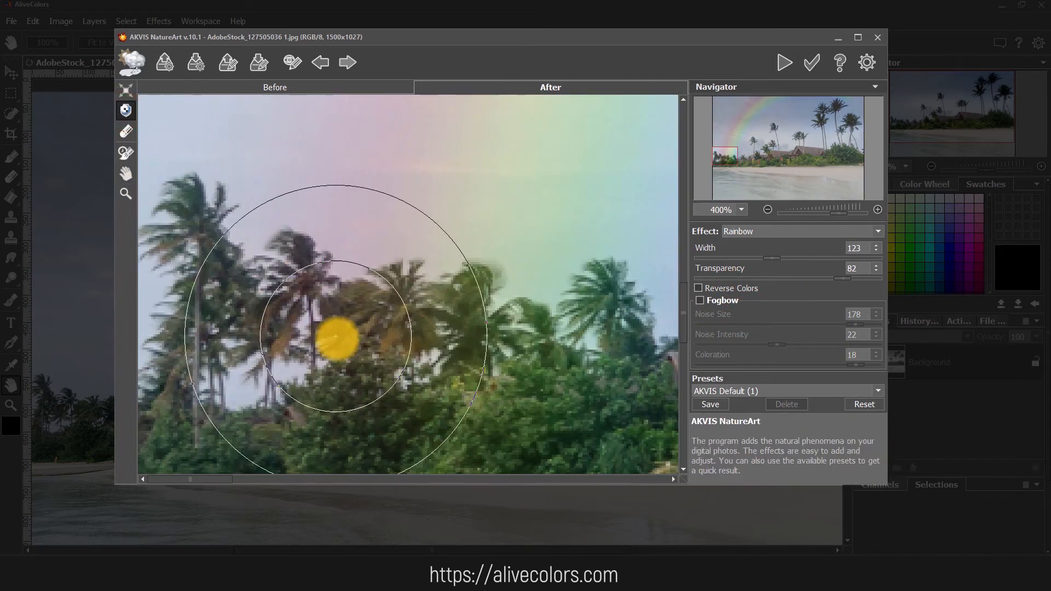
right_click(378, 357)
mouse_move(362, 376)
mouse_down()
mouse_move(259, 370)
mouse_move(388, 397)
mouse_move(474, 386)
mouse_move(564, 416)
mouse_move(235, 367)
mouse_move(317, 383)
mouse_up()
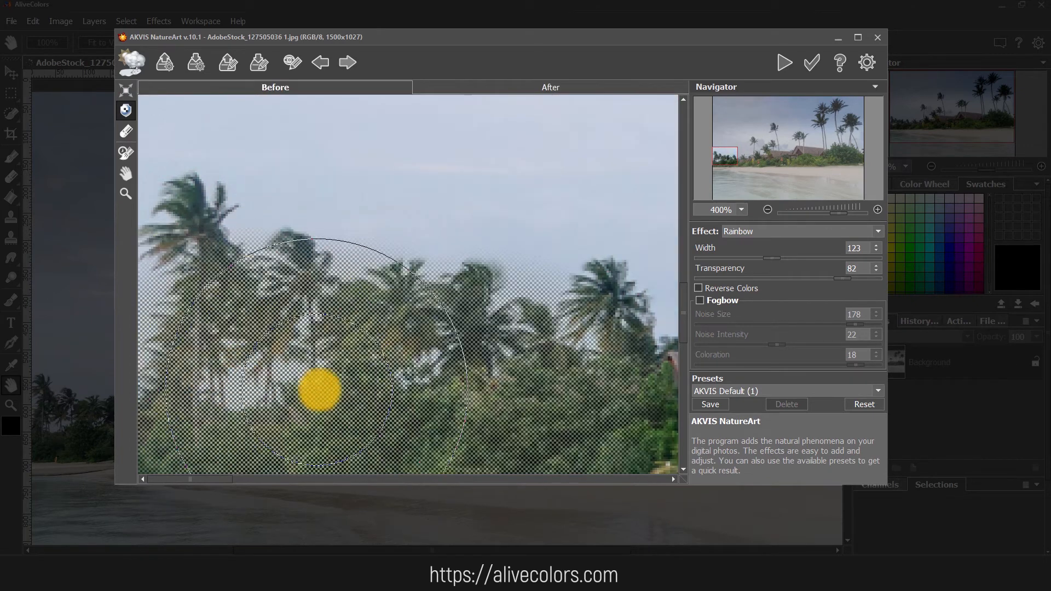
double_click(123, 176)
click(818, 65)
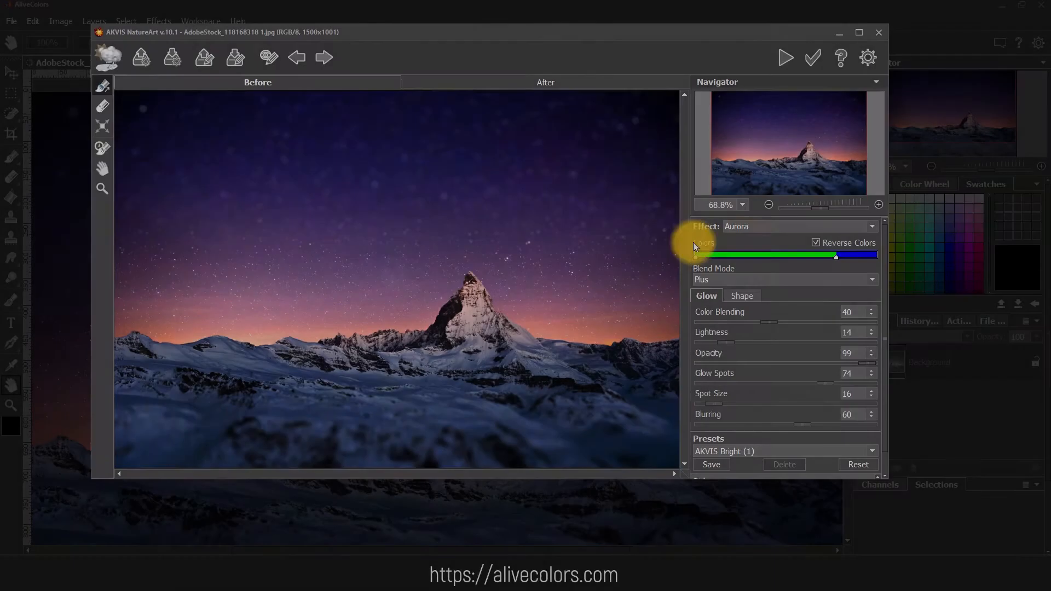
Draw curved and spiral aurora guide lines across the night sky above the mountain and render the aurora.
scroll(129, 287, up, 5)
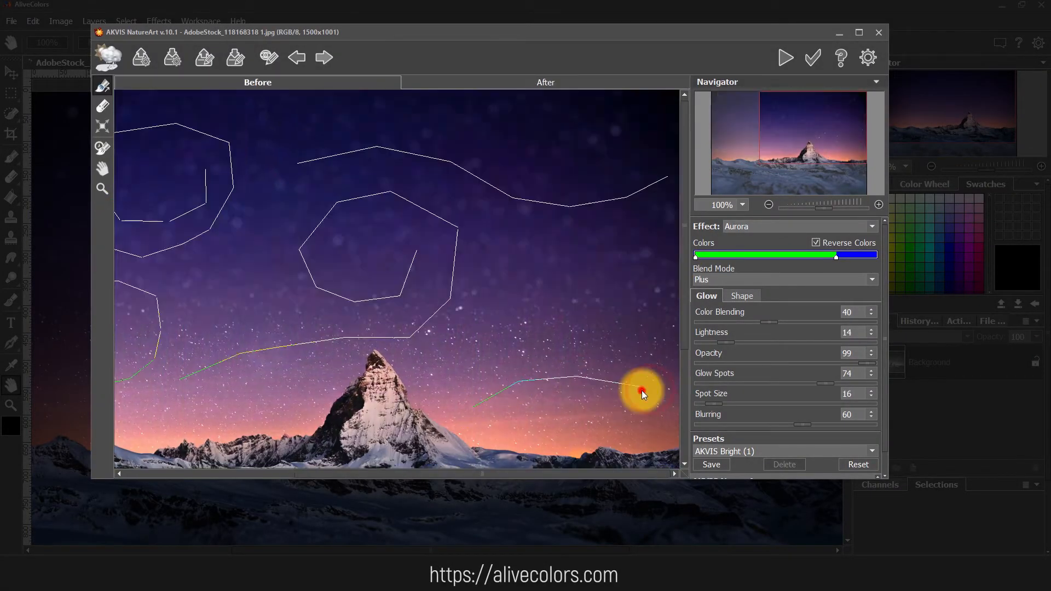
click(591, 254)
click(641, 263)
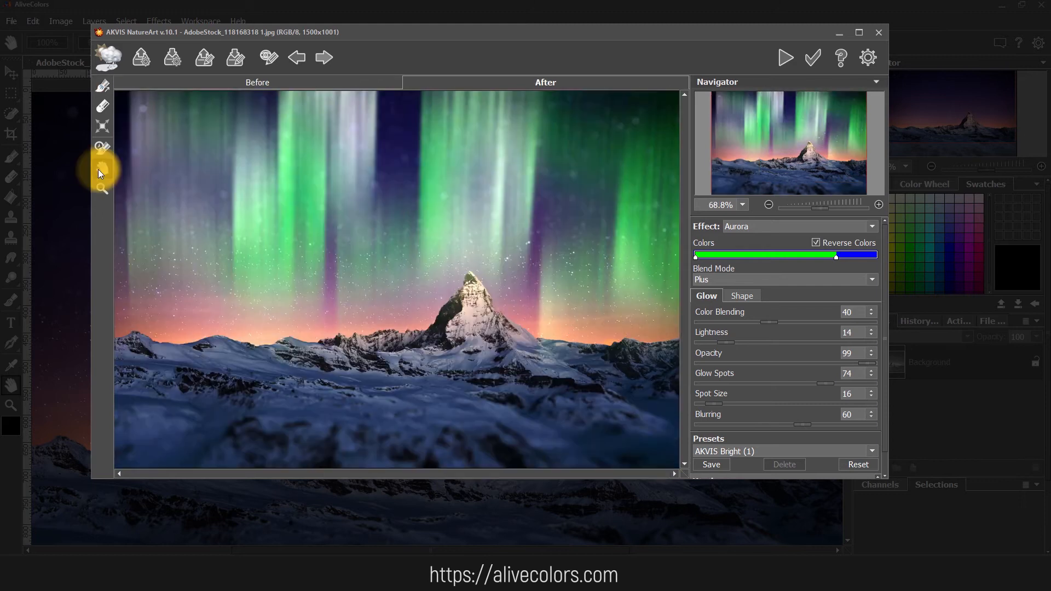
Restore the mountain peak with the History Brush so the aurora light does not cover the rock.
click(103, 148)
scroll(474, 343, up, 4)
drag(469, 255, 472, 230)
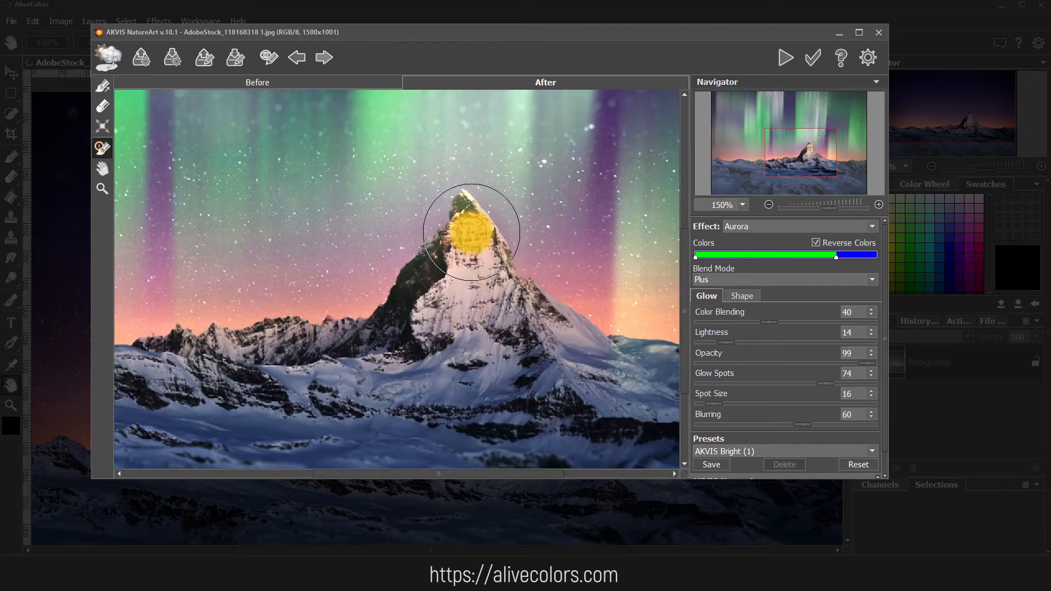
right_click(476, 338)
click(452, 230)
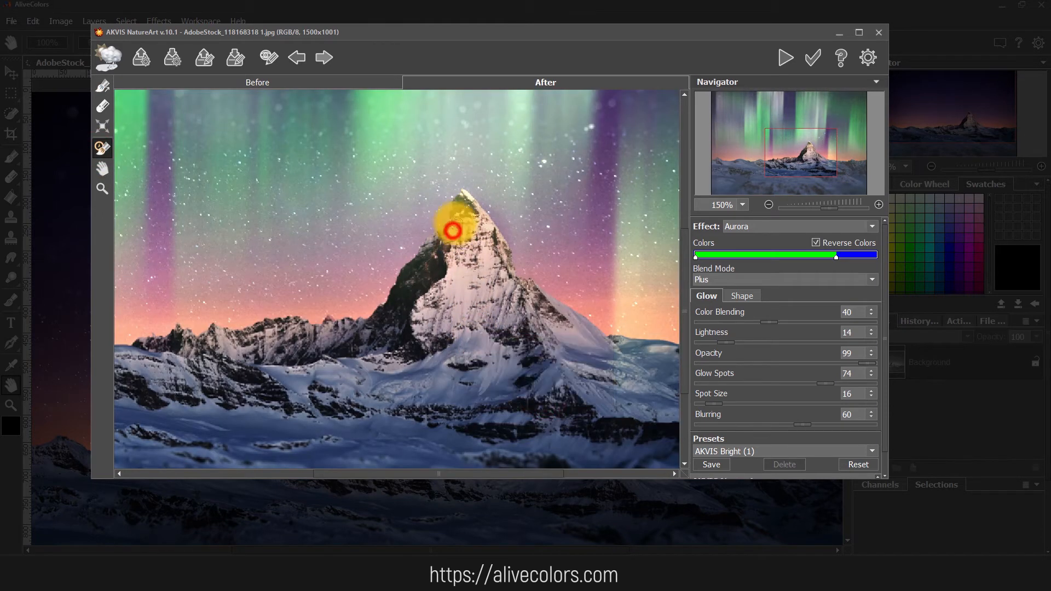
double_click(99, 170)
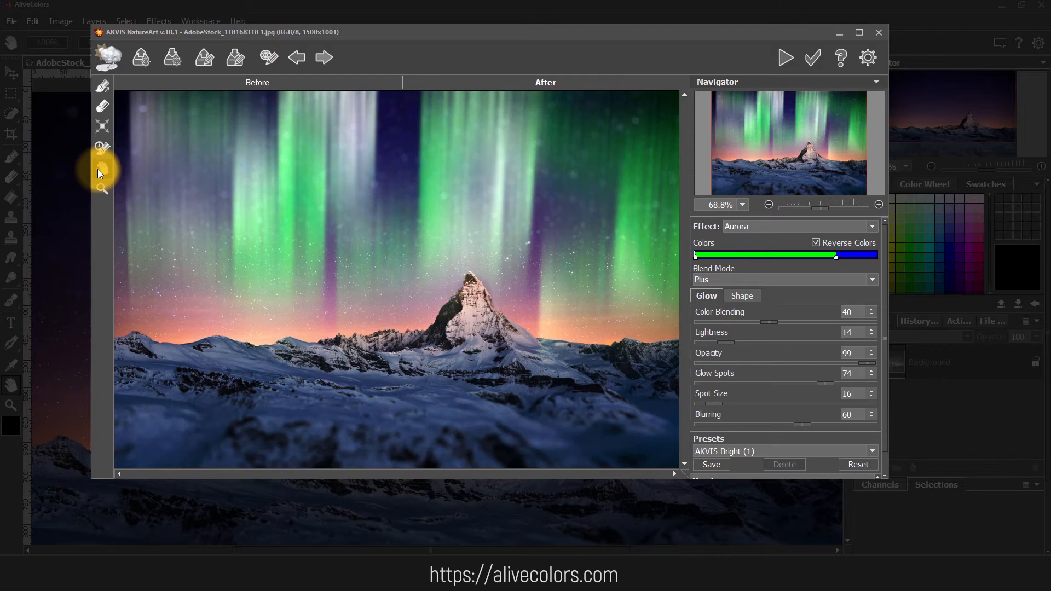
Adjust the aurora's Color Blending, Lightness, Opacity and Blurring in the Glow settings, trying Opacity 14.
double_click(717, 323)
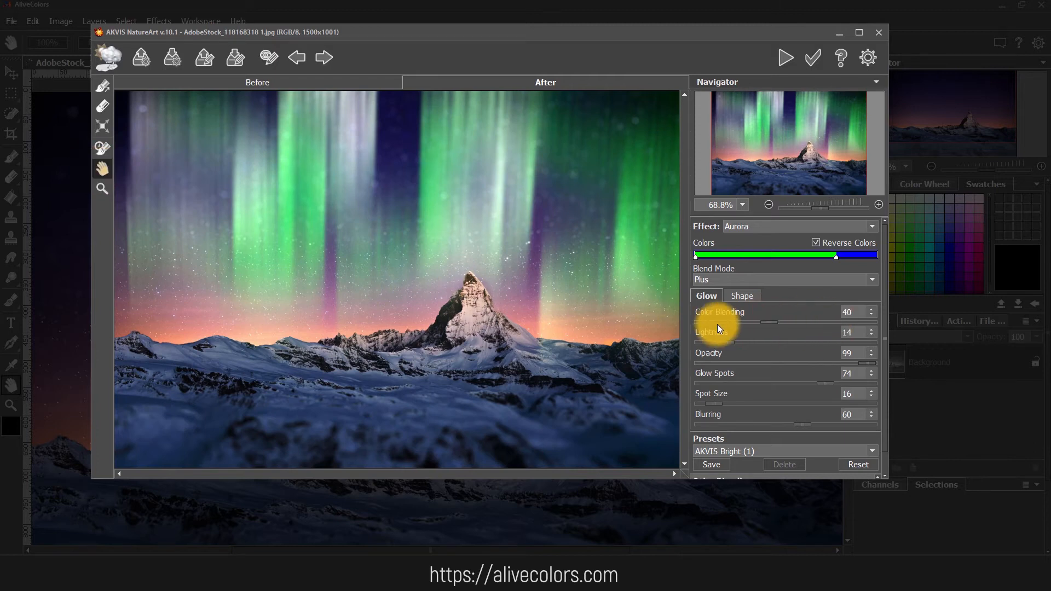
click(823, 343)
click(718, 343)
double_click(718, 343)
click(725, 364)
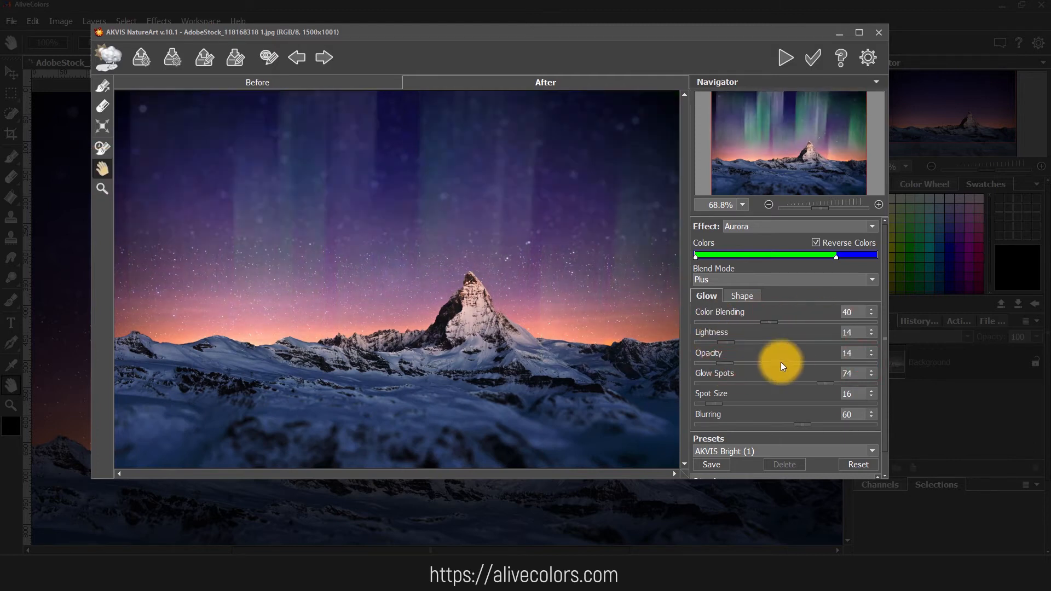
double_click(780, 363)
drag(716, 425, 801, 426)
Adjust the aurora's Shape parameters, widen the blue share of its color gradient, and apply the effect to the mountain photo.
click(742, 296)
drag(711, 322, 793, 324)
double_click(793, 323)
drag(723, 344, 813, 383)
double_click(816, 343)
double_click(763, 363)
double_click(813, 383)
drag(837, 258, 742, 258)
click(813, 57)
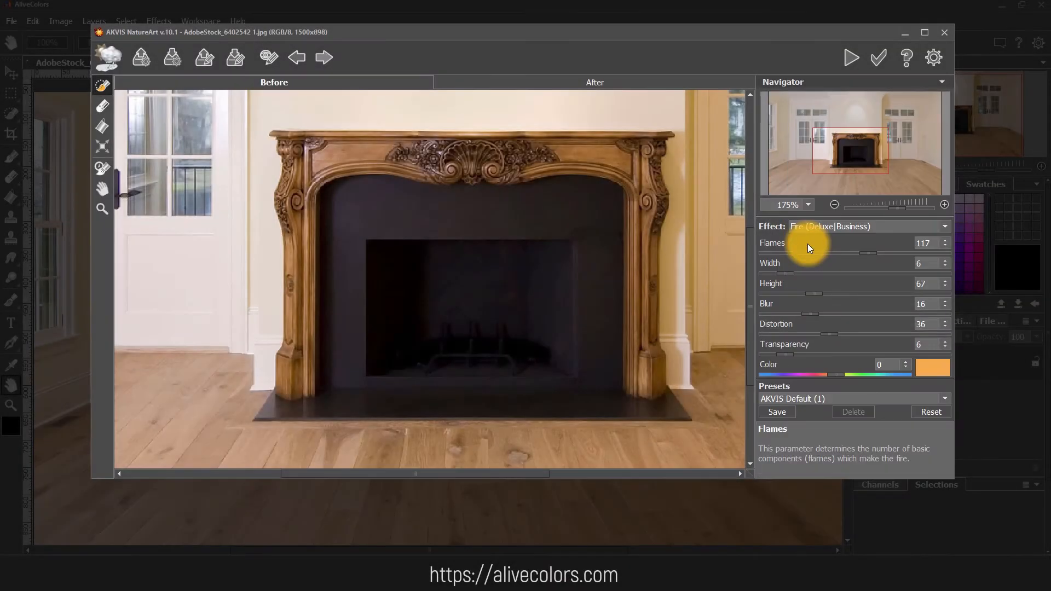
Mark the fire area along the fireplace floor, trim it to a low mound with the Eraser, and shape it with Transform.
mouse_move(399, 340)
mouse_down()
mouse_move(482, 346)
mouse_move(436, 320)
mouse_move(475, 311)
mouse_move(426, 358)
mouse_move(526, 364)
mouse_up()
click(100, 114)
mouse_move(352, 324)
mouse_down()
mouse_move(373, 306)
mouse_move(491, 272)
mouse_move(574, 332)
mouse_up()
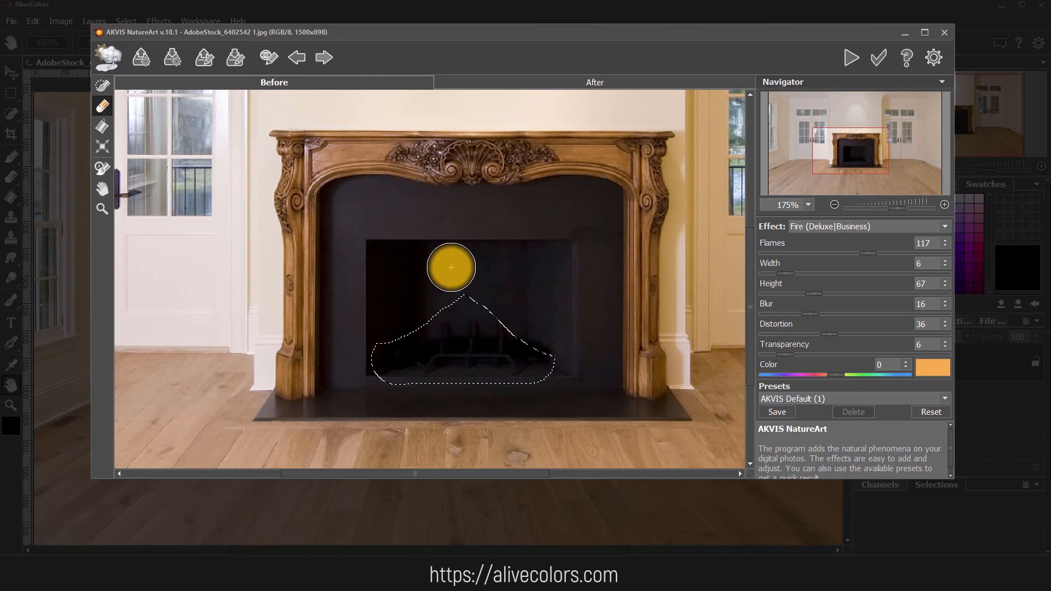
click(104, 146)
drag(465, 398, 465, 394)
drag(464, 363, 464, 362)
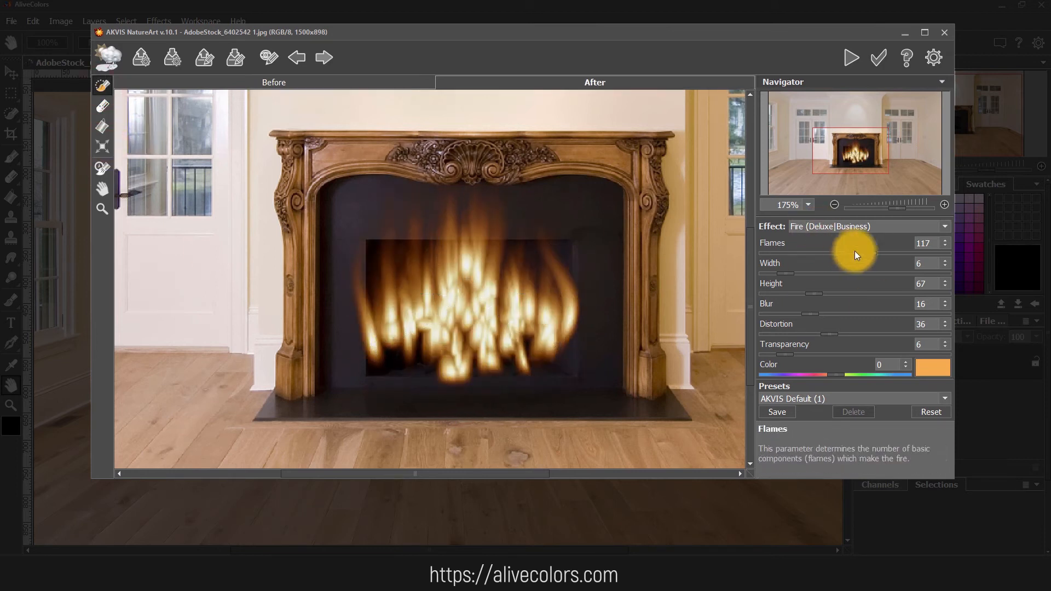
Set the fire's Flames to 100, Width 8, Height 118, Blur 11, Distortion 33 and Transparency 4.
click(855, 253)
mouse_move(786, 273)
mouse_down()
mouse_move(829, 272)
mouse_move(787, 275)
mouse_up()
drag(787, 275, 782, 354)
mouse_move(839, 375)
mouse_down()
mouse_move(813, 376)
mouse_move(862, 375)
mouse_move(836, 375)
mouse_up()
Clear the flames outside the fireplace opening with the History Brush and apply the Fire effect to the room photo.
click(103, 168)
mouse_move(356, 237)
mouse_down()
mouse_move(368, 363)
mouse_move(375, 241)
mouse_up()
mouse_move(567, 371)
mouse_down()
mouse_move(579, 151)
mouse_move(416, 214)
mouse_move(557, 221)
mouse_move(426, 223)
mouse_move(584, 221)
mouse_up()
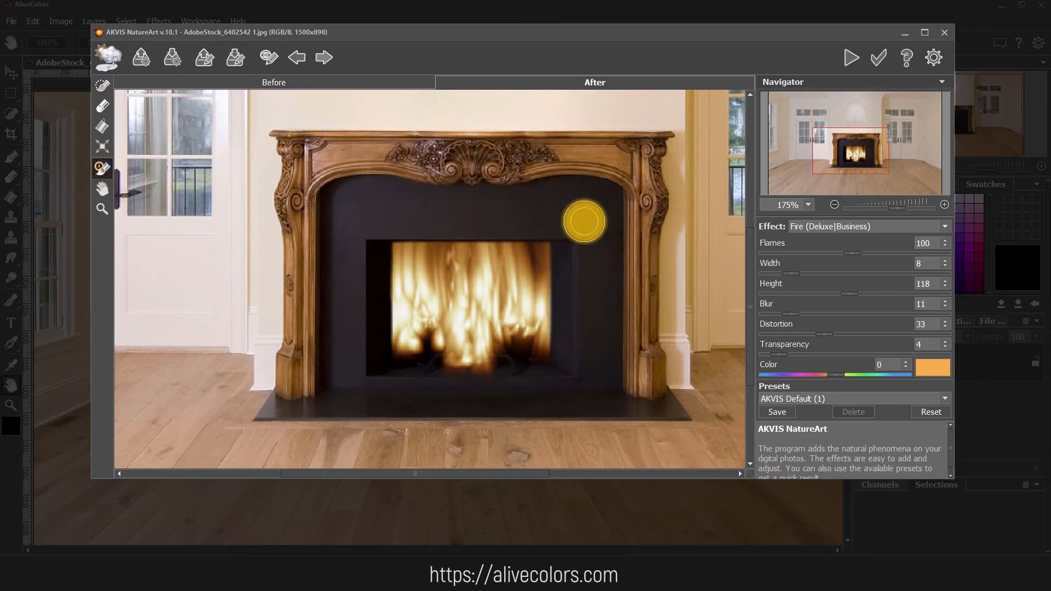
double_click(101, 188)
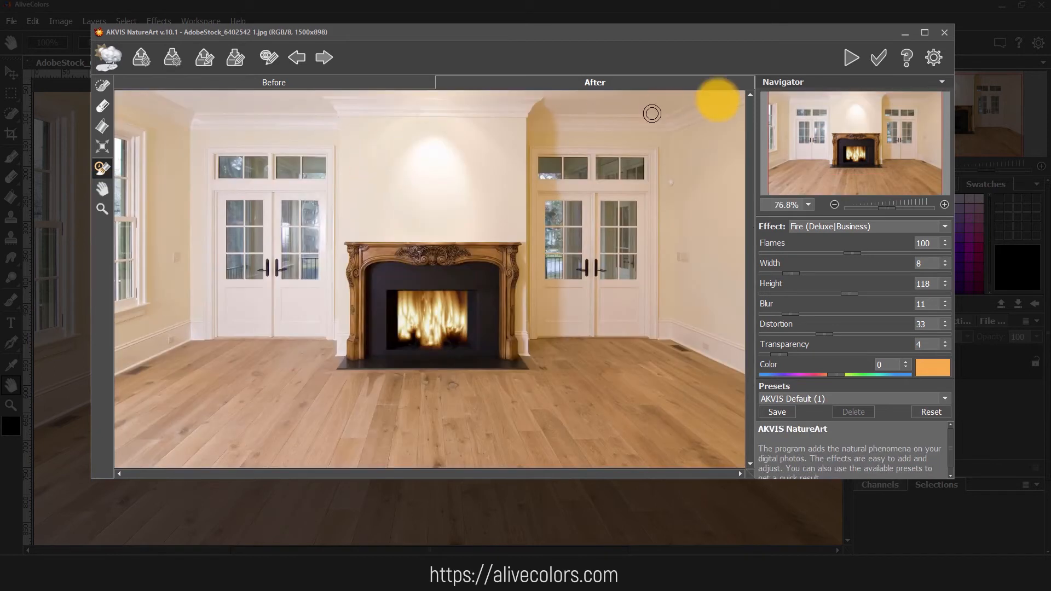
click(876, 54)
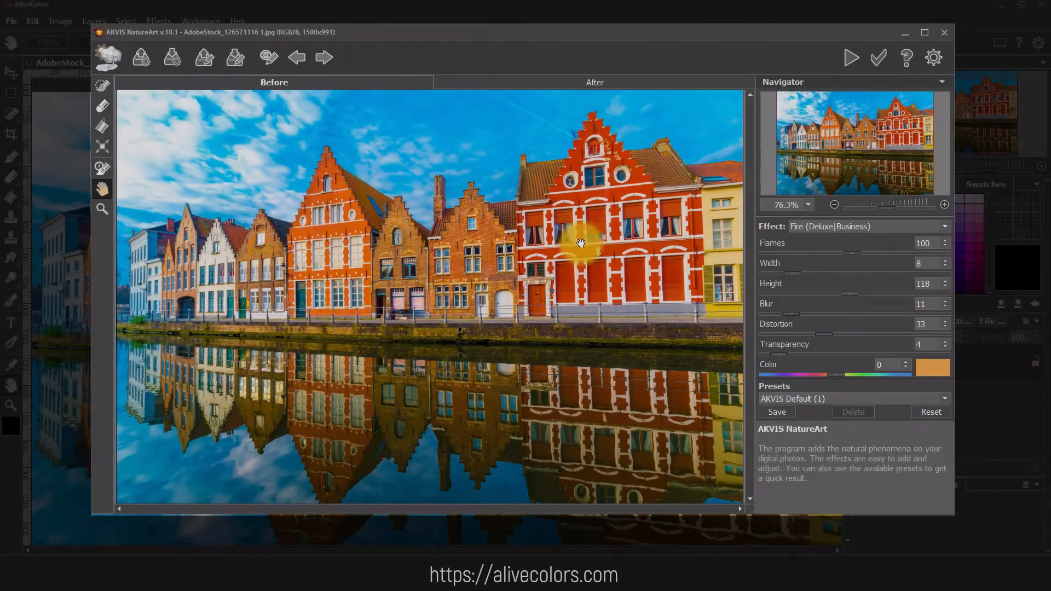
Choose the Ice effect for the canal photo and mark the whole water surface below the embankment as the ice area.
click(806, 223)
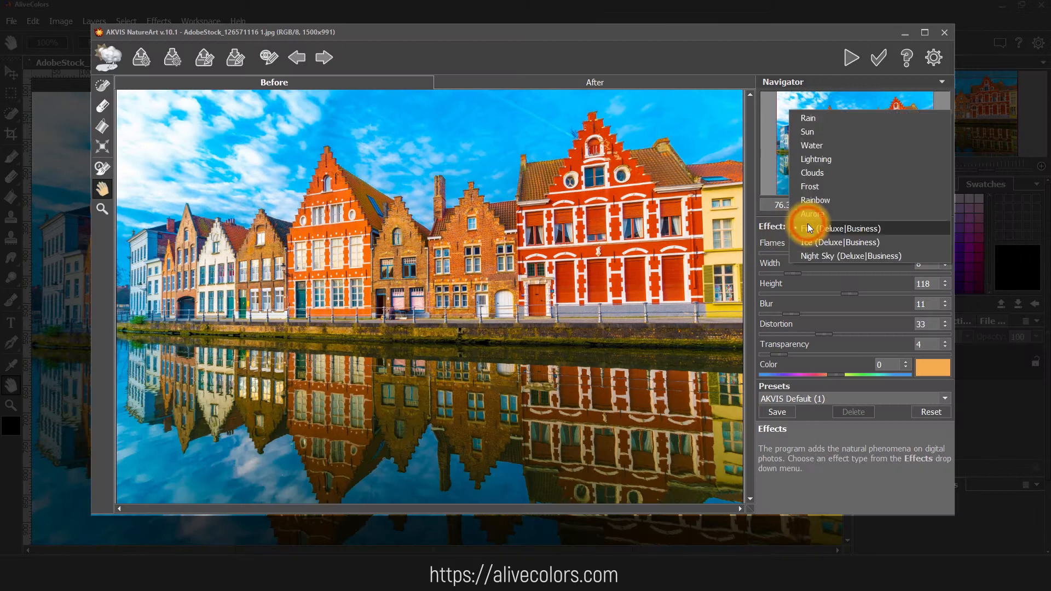
click(808, 225)
click(810, 242)
drag(381, 390, 415, 389)
mouse_move(177, 477)
mouse_down()
mouse_move(371, 463)
mouse_move(642, 371)
mouse_move(137, 358)
mouse_move(744, 375)
mouse_up()
Set the ice's Relief 7, Illuminance 29, Glare 17 and Transparency 82, with needles at Density 48, Max Length 76, Branching 10 and Transparency 99.
mouse_move(776, 249)
mouse_down()
mouse_move(884, 248)
mouse_move(779, 257)
mouse_up()
drag(848, 273, 904, 315)
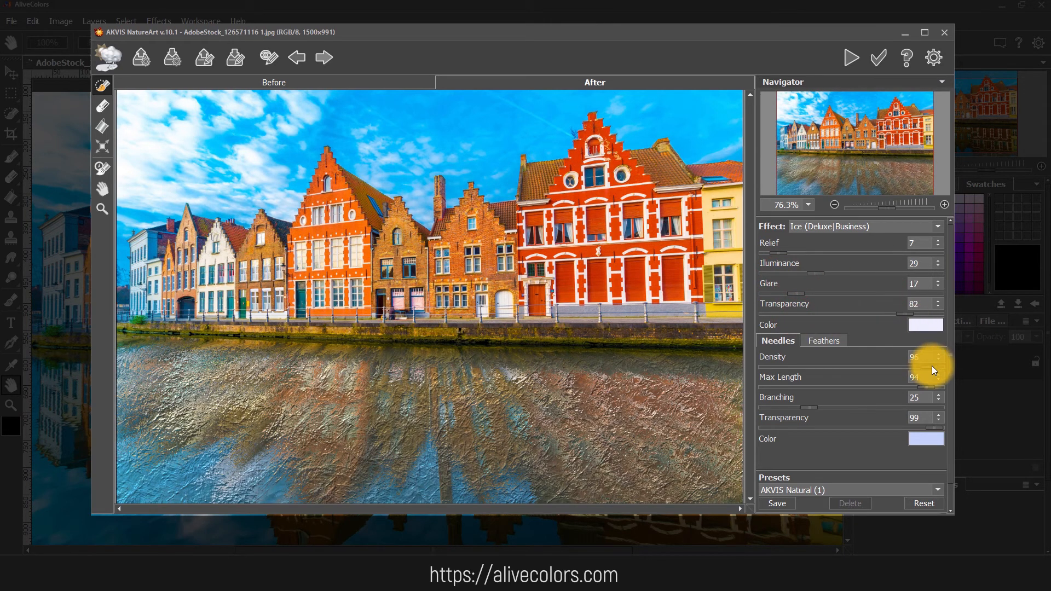
drag(932, 365, 848, 368)
drag(926, 387, 896, 387)
drag(809, 408, 783, 409)
mouse_move(932, 427)
mouse_down()
mouse_move(818, 428)
mouse_move(934, 429)
mouse_up()
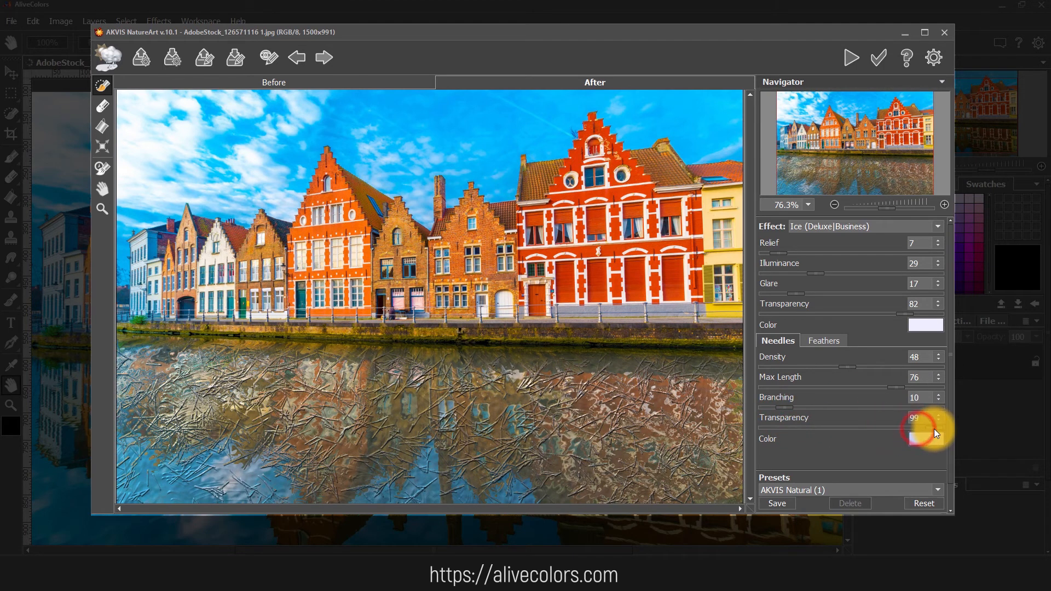
Set the ice feathers to Density 63, Size 26, Thickness 16, Curvature 88 and Transparency 97, and apply the effect to the canal photo.
click(824, 340)
drag(778, 366, 793, 408)
drag(931, 428, 930, 454)
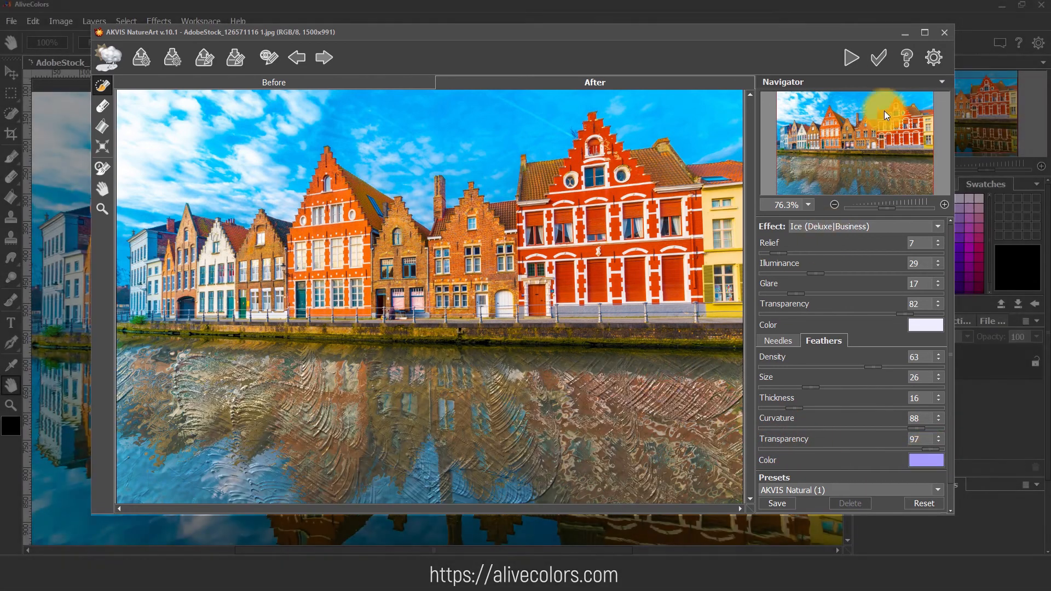
click(878, 57)
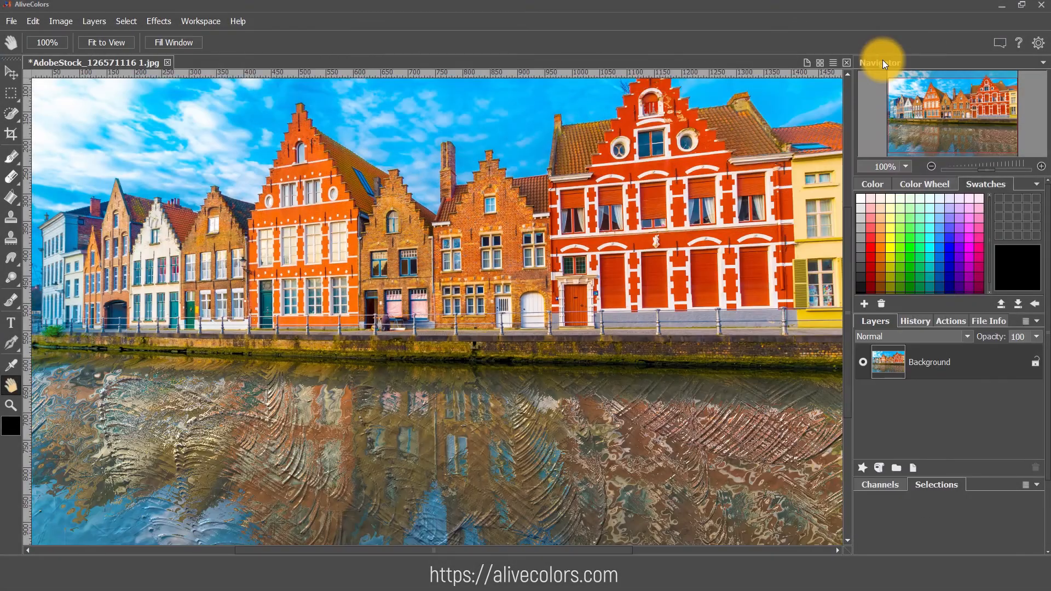
Choose the Night Sky effect for the Christmas market photo and mark the sky as the star area.
click(851, 225)
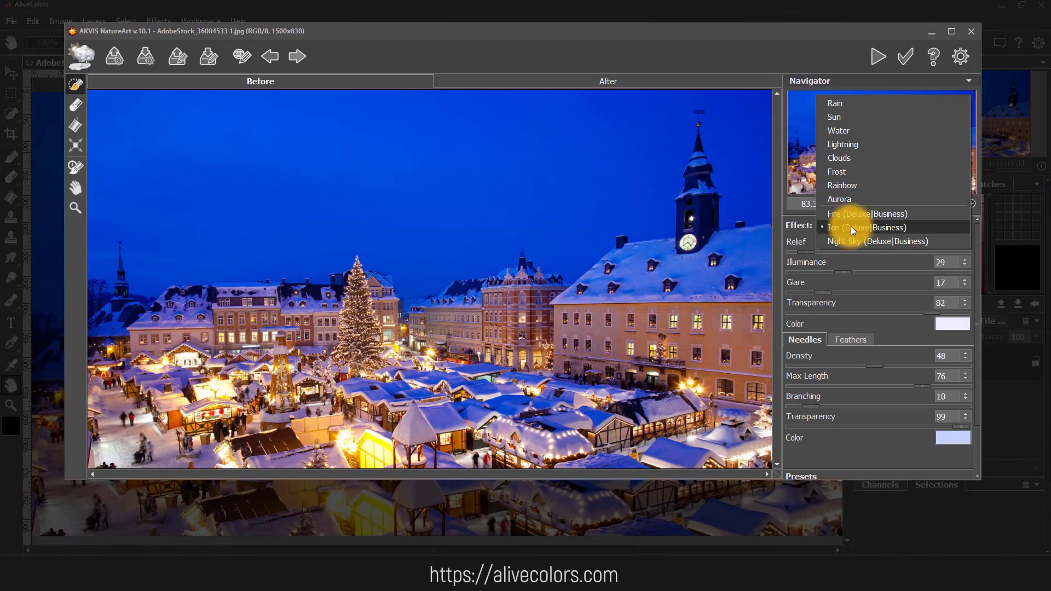
click(851, 226)
mouse_move(100, 199)
mouse_down()
mouse_move(119, 248)
mouse_move(269, 265)
mouse_move(495, 249)
mouse_move(704, 101)
mouse_move(367, 78)
mouse_move(576, 113)
mouse_move(137, 197)
mouse_move(422, 223)
mouse_up()
Erase the stars from the rooftops, the Christmas tree and the clock tower with the Eraser.
click(75, 127)
scroll(112, 264, up, 5)
right_click(193, 260)
drag(286, 279, 202, 280)
mouse_move(153, 353)
mouse_down()
mouse_move(150, 322)
mouse_move(139, 321)
mouse_move(142, 145)
mouse_move(169, 347)
mouse_move(162, 334)
mouse_move(199, 402)
mouse_move(157, 336)
mouse_up()
drag(669, 382, 554, 441)
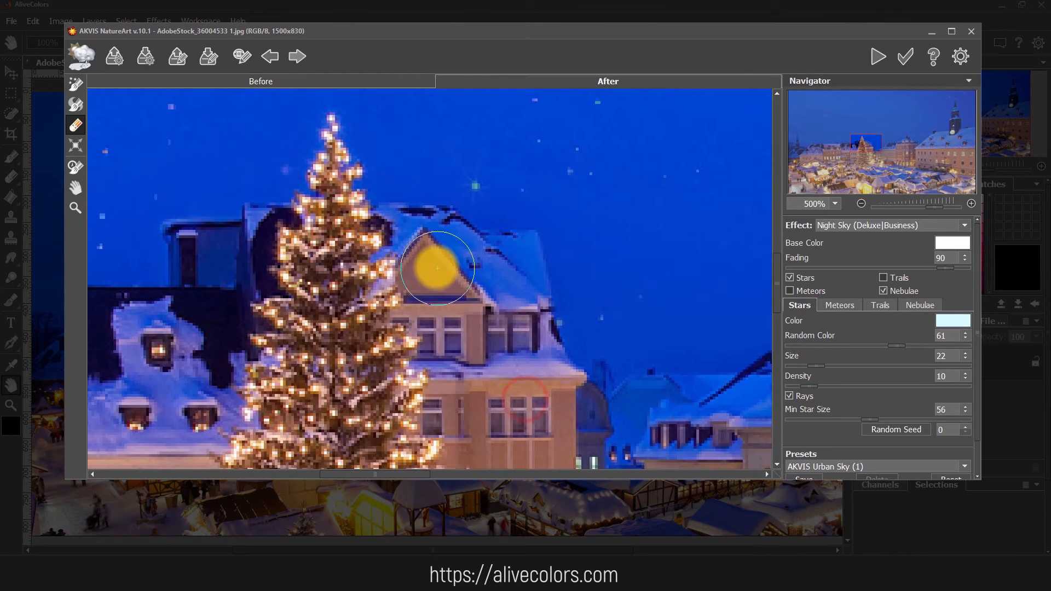
drag(629, 387, 216, 328)
drag(577, 374, 363, 403)
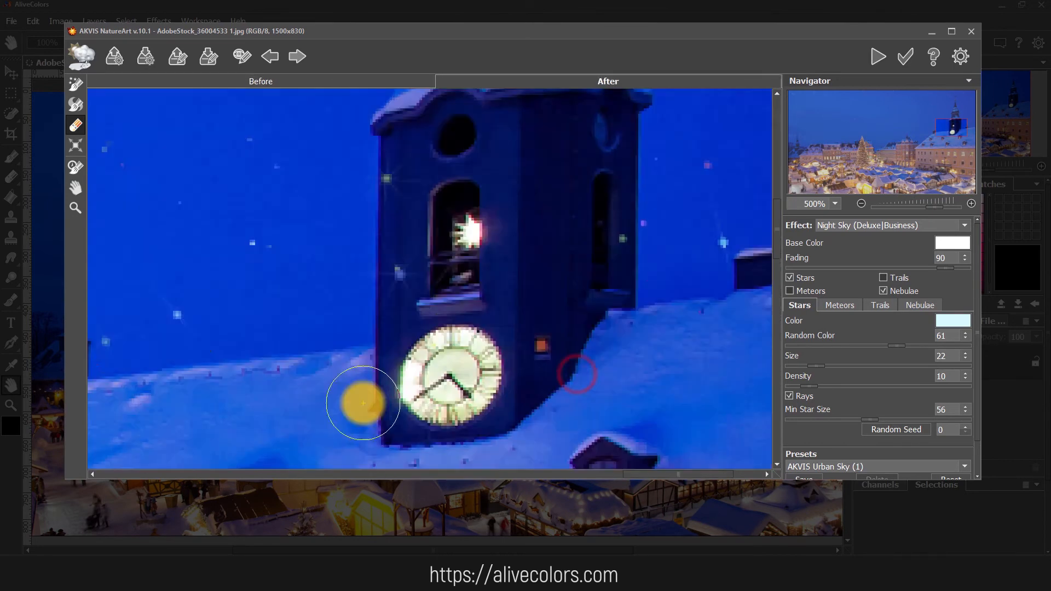
drag(394, 358, 478, 281)
mouse_move(497, 145)
mouse_down()
mouse_move(485, 312)
mouse_move(509, 434)
mouse_move(405, 205)
mouse_up()
drag(465, 356, 489, 421)
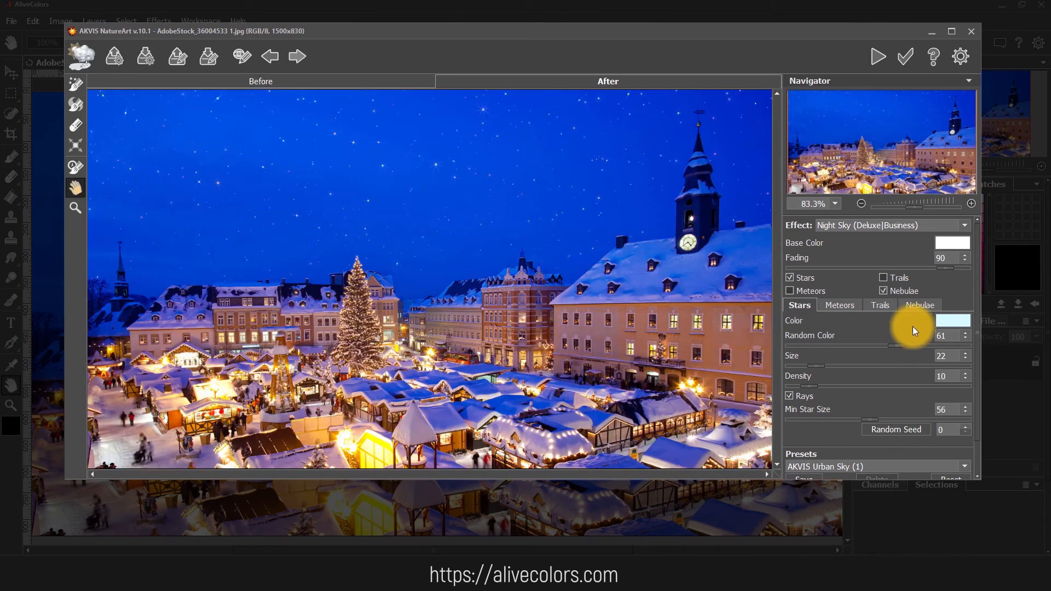
Set the sky's Fading to 76 and the stars' Random Color 77, Size 27, Density 26 and Min Star Size 51, keeping Rays on.
drag(817, 267, 914, 267)
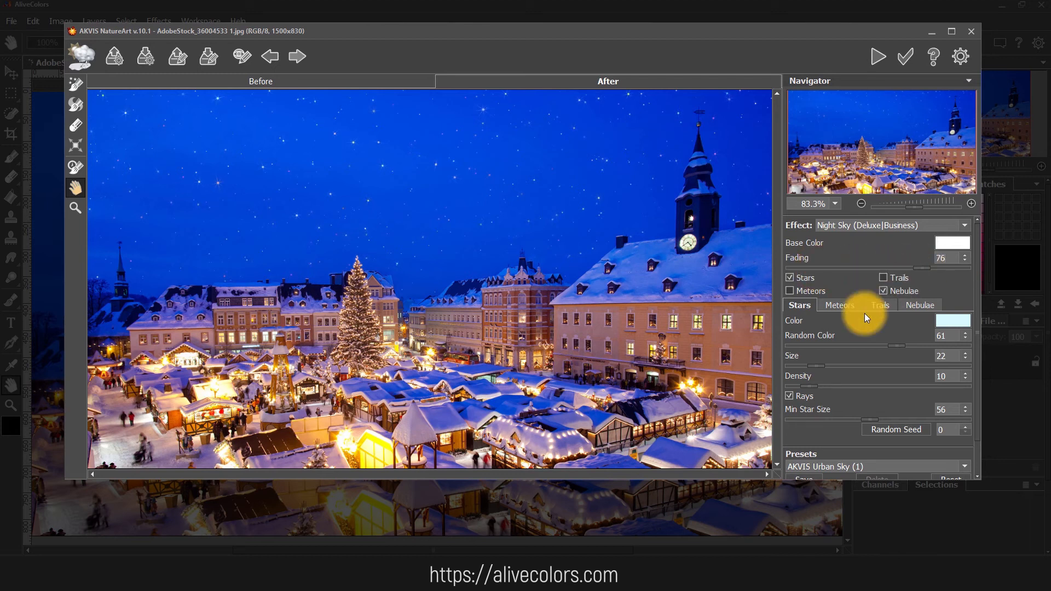
drag(802, 347, 924, 351)
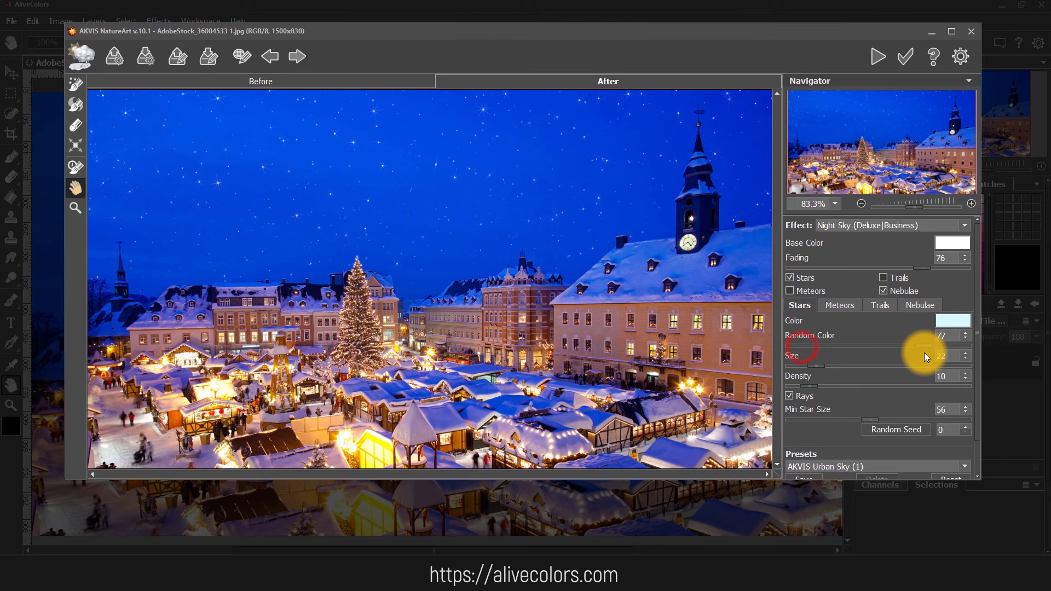
drag(813, 367, 898, 367)
drag(816, 367, 837, 386)
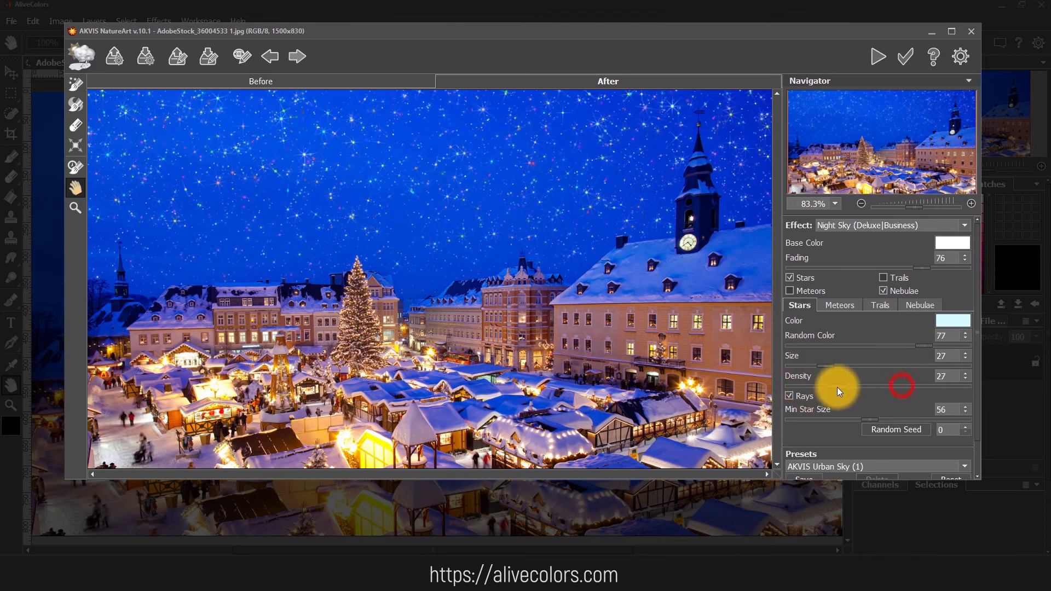
click(789, 395)
click(790, 395)
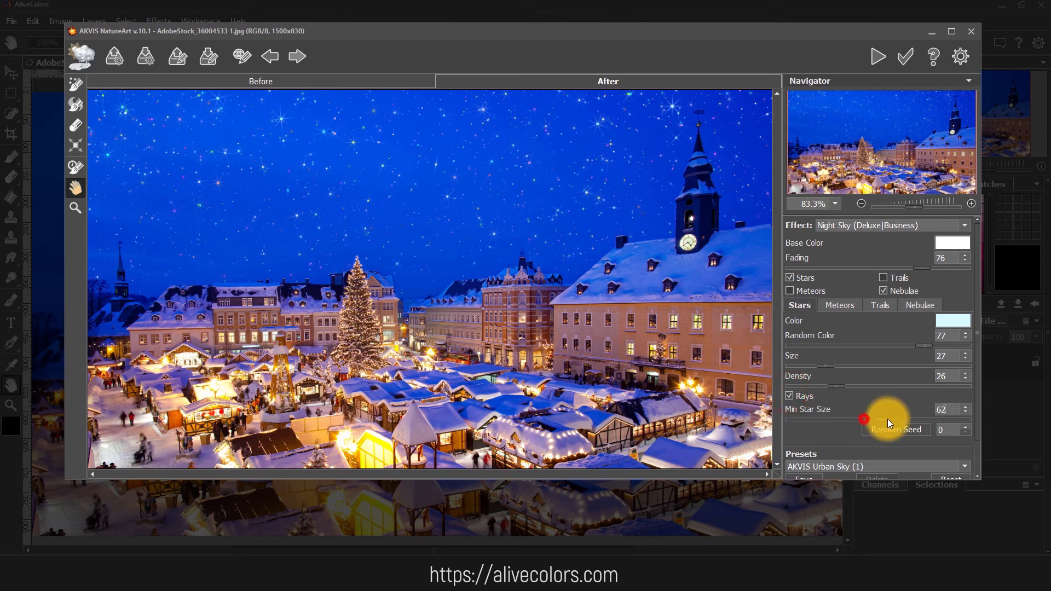
drag(880, 421, 859, 419)
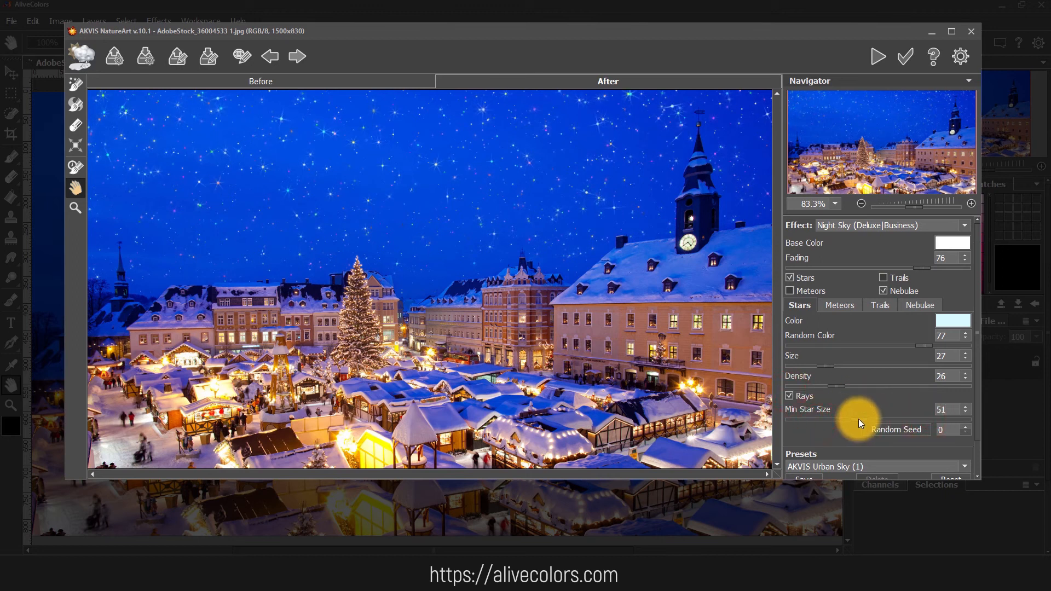
Try Meteors with Random Color 60, Size 34, Elongation 56, Density 10 and Angle 50, and switch them off again.
click(832, 305)
click(799, 290)
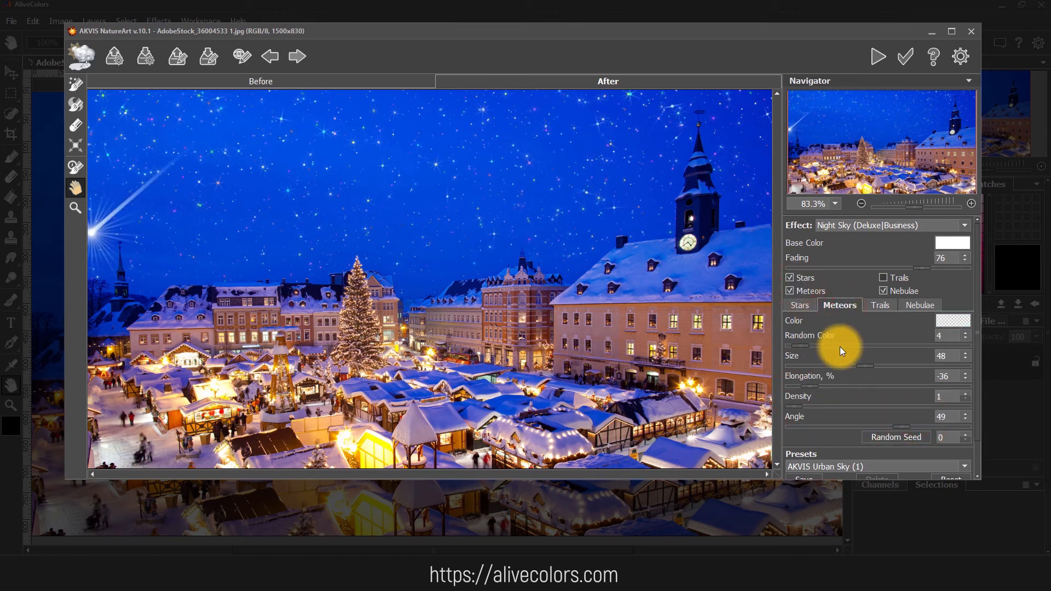
drag(798, 406, 816, 406)
mouse_move(840, 346)
mouse_down()
mouse_move(894, 344)
mouse_move(809, 366)
mouse_move(845, 386)
mouse_move(912, 386)
mouse_move(809, 407)
mouse_up()
click(816, 366)
mouse_move(901, 426)
mouse_down()
mouse_move(863, 426)
mouse_move(911, 427)
mouse_up()
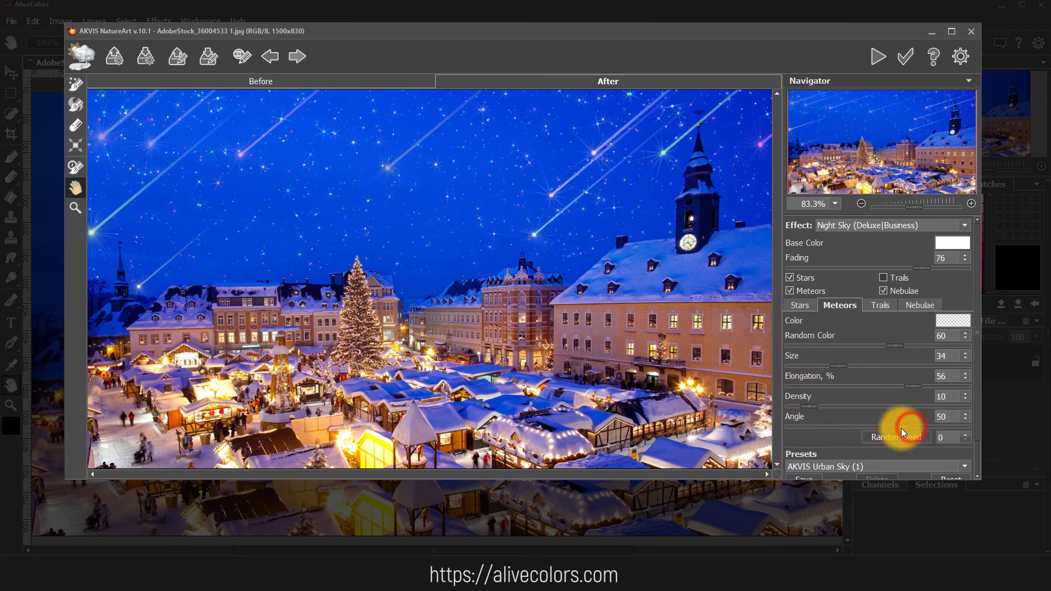
click(792, 292)
Try star Trails with Random Color 72, Size 11, Elongation 52 and Density 30, adjust their Angle, and switch them off again.
click(880, 305)
click(884, 278)
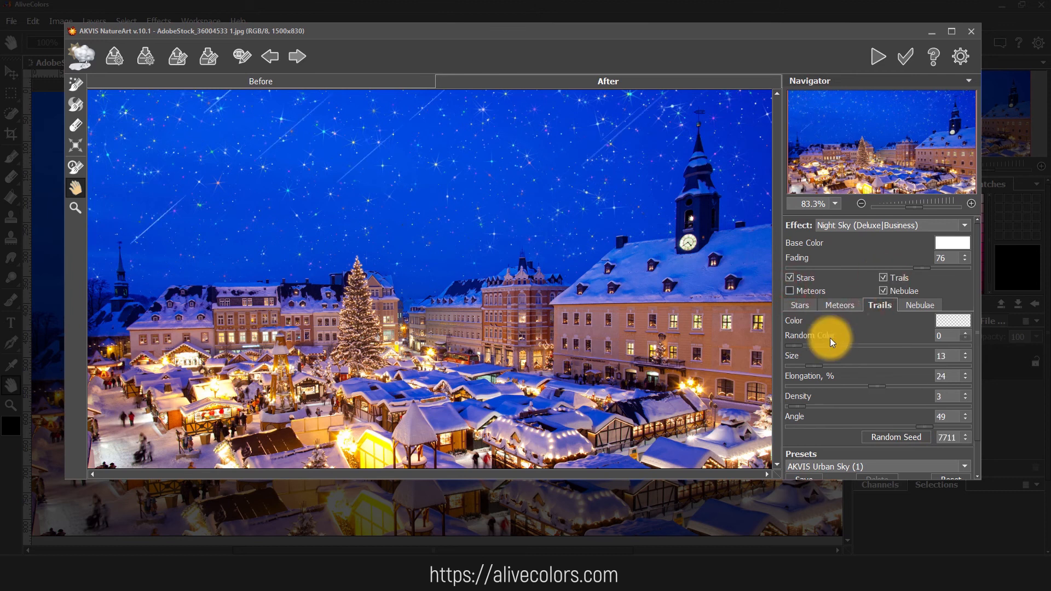
drag(797, 406, 842, 406)
drag(797, 346, 914, 346)
mouse_move(814, 366)
mouse_down()
mouse_move(895, 366)
mouse_move(810, 366)
mouse_up()
drag(873, 385, 909, 386)
drag(922, 427, 928, 430)
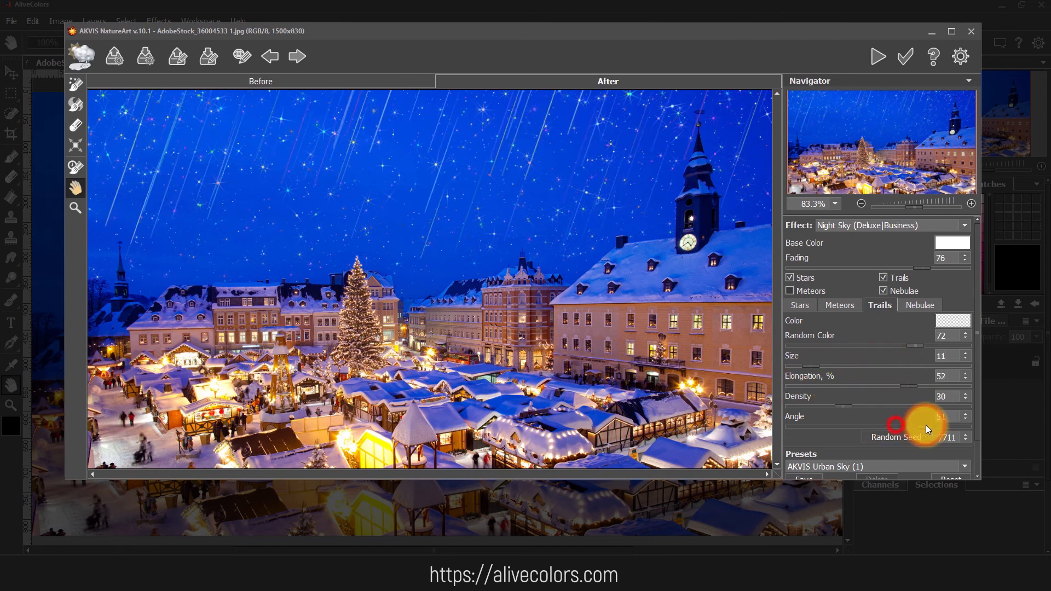
click(885, 278)
Set the nebulae's Density to 52 and paint several nebula areas across the sky with the nebula brush.
drag(834, 365, 881, 366)
click(76, 104)
mouse_move(173, 158)
mouse_down()
mouse_move(294, 169)
mouse_move(188, 169)
mouse_move(257, 164)
mouse_up()
mouse_move(535, 199)
mouse_down()
mouse_move(516, 206)
mouse_move(550, 208)
mouse_up()
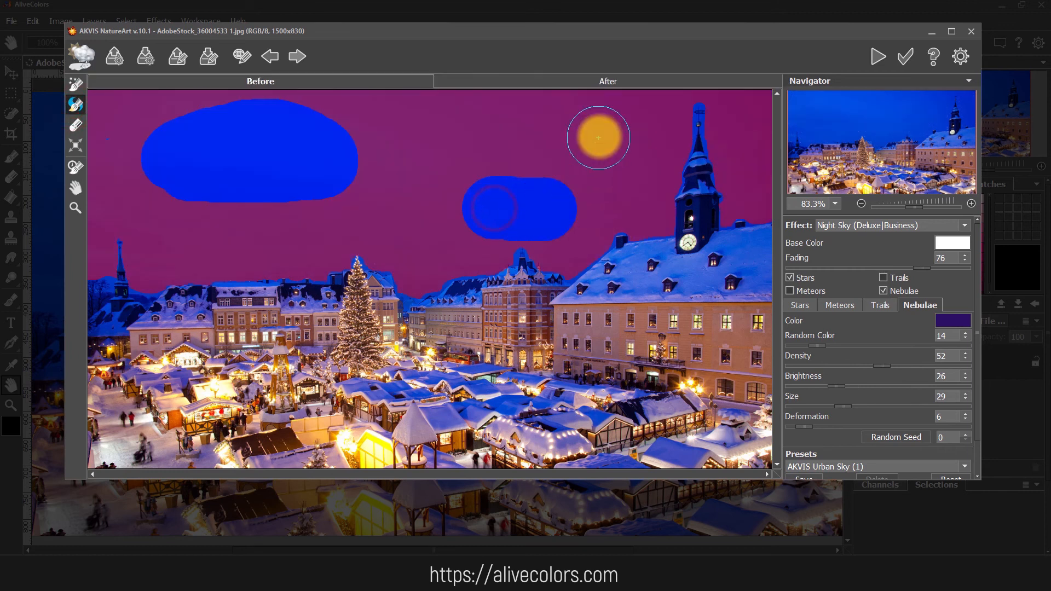
drag(602, 122, 753, 115)
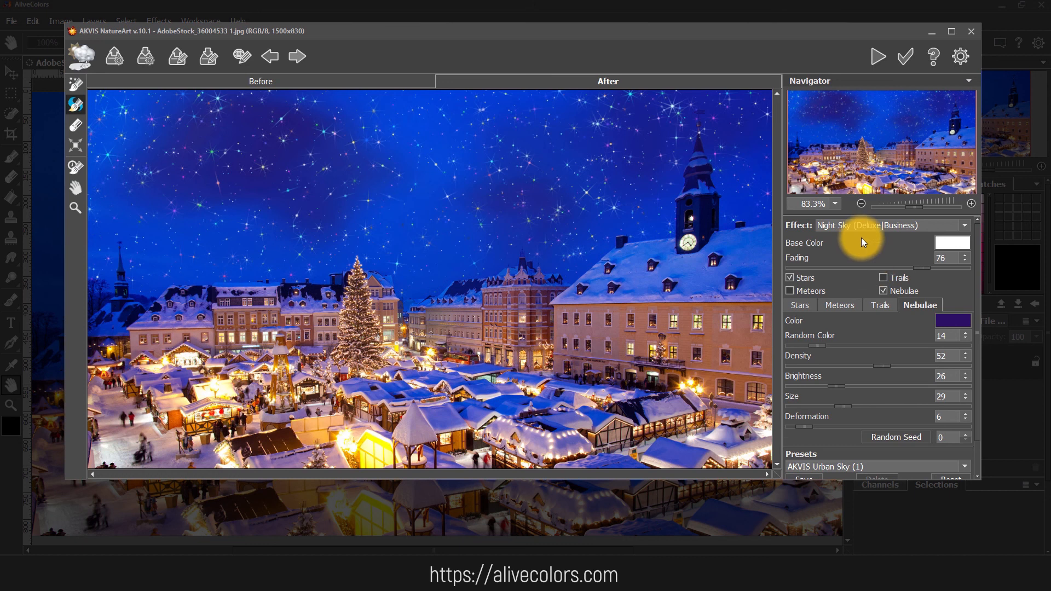
Set the nebulae's Random Color 52, Density 15, Brightness 33, Size 26 and Deformation 14, with Fading 95, and apply the Night Sky effect.
click(882, 346)
drag(882, 366, 818, 366)
drag(843, 406, 902, 406)
drag(868, 411, 818, 428)
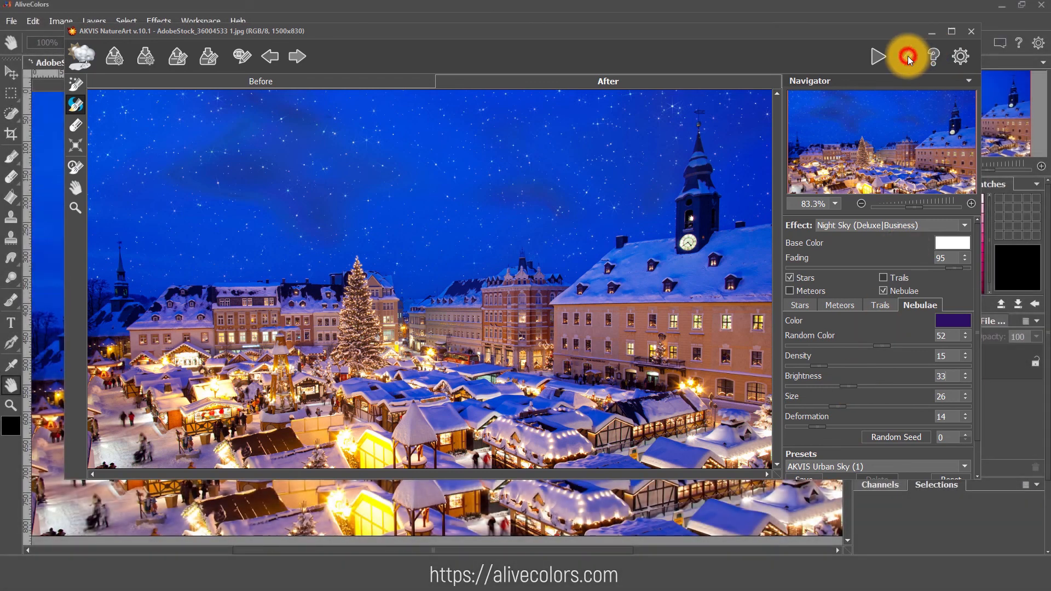
click(907, 55)
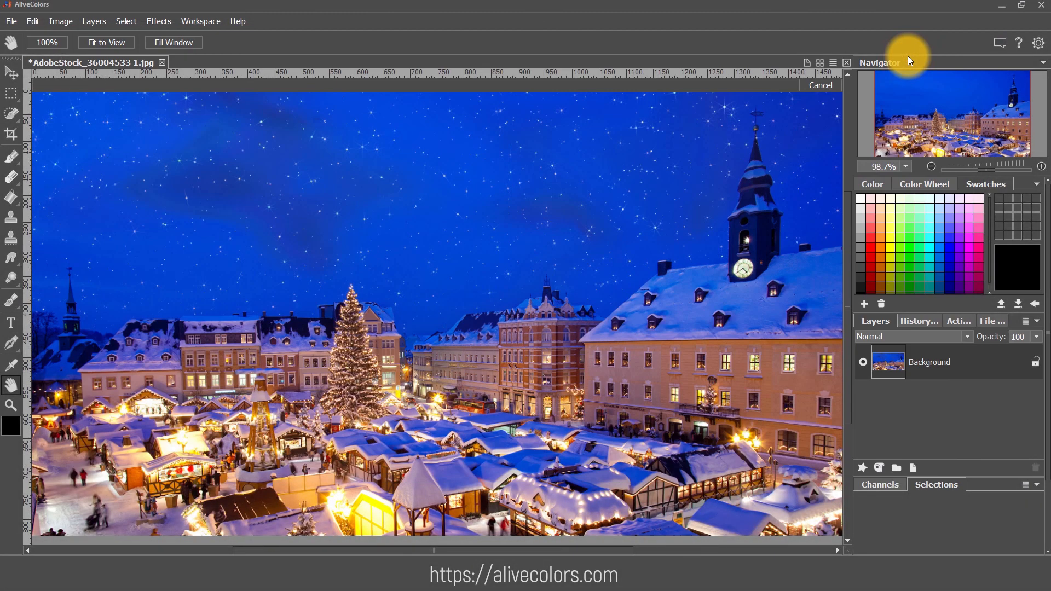